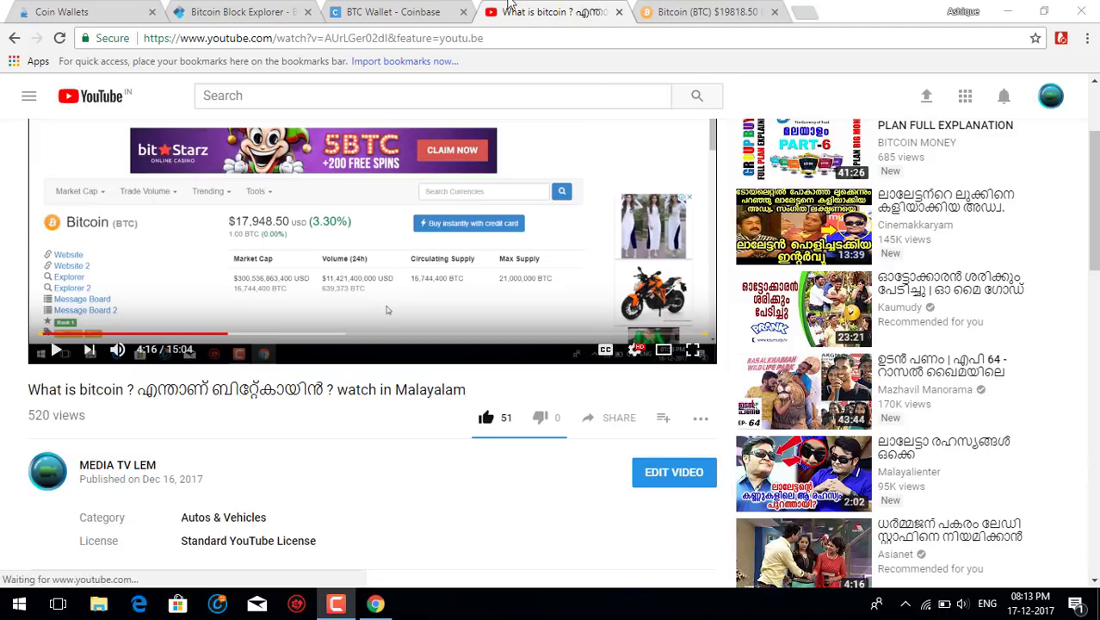
Switch from the YouTube explainer to the 'BTC Wallet - Coinbase' accounts tab.
{"action": "left_click", "coordinate": [443, 11]}
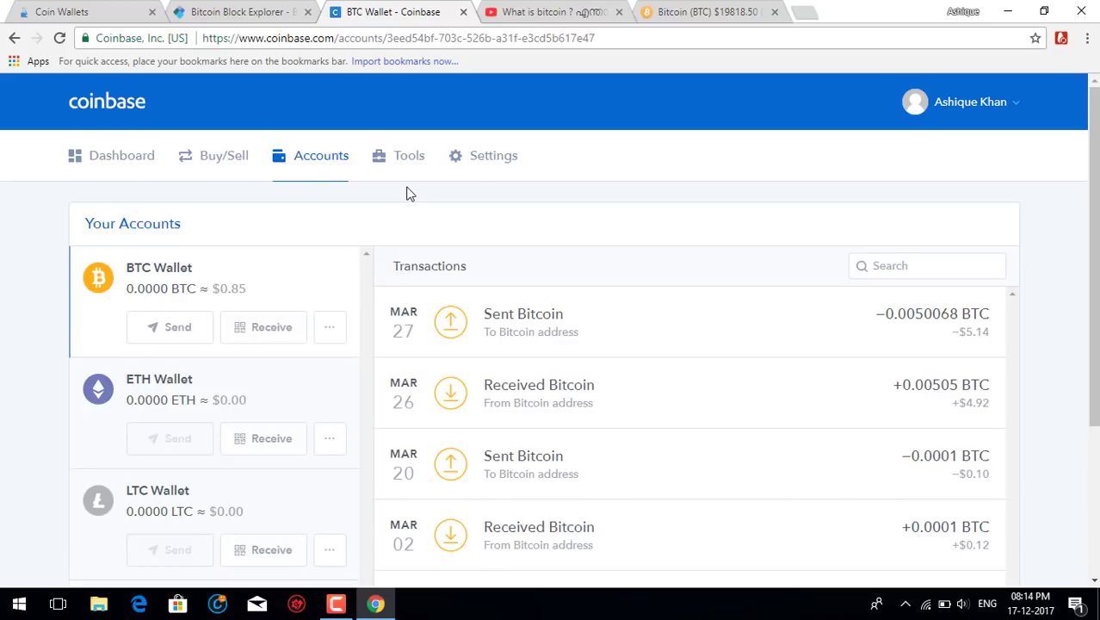
Flip through the Bitcoin Block Explorer, Coin Wallets and Coinbase tabs to reach the latest blocks list.
{"action": "left_click", "coordinate": [245, 12]}
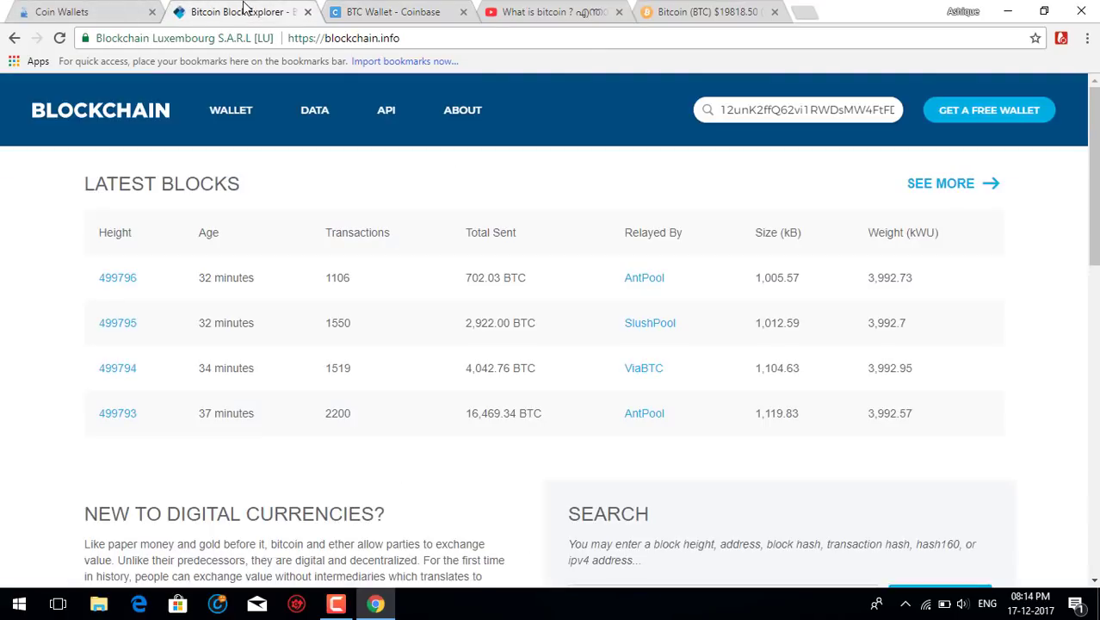
{"action": "left_click", "coordinate": [78, 11]}
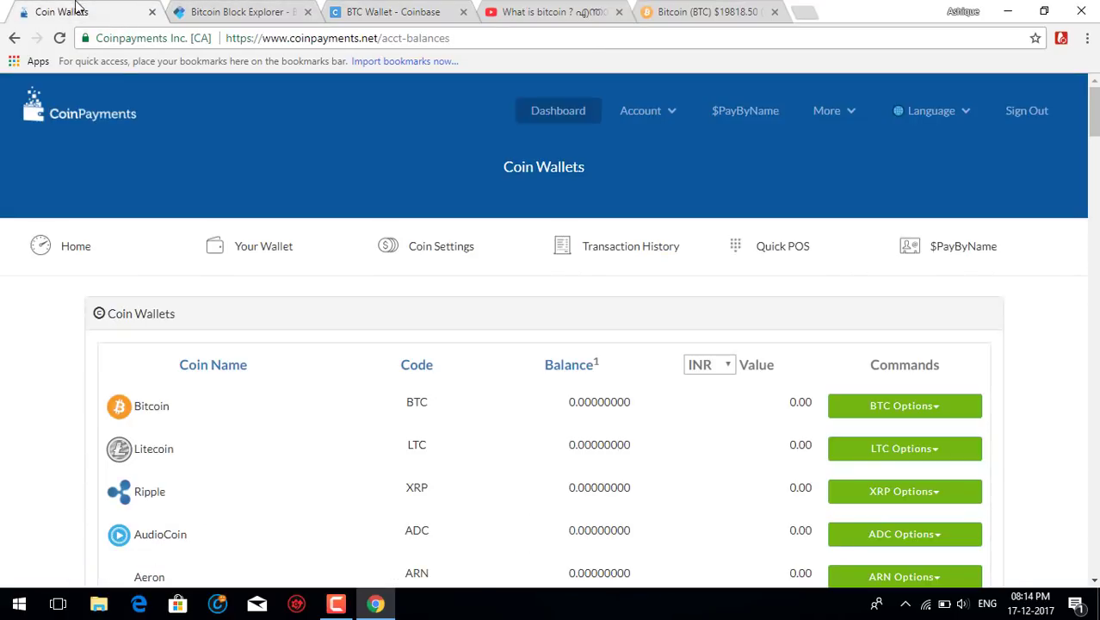
{"action": "left_click", "coordinate": [267, 12]}
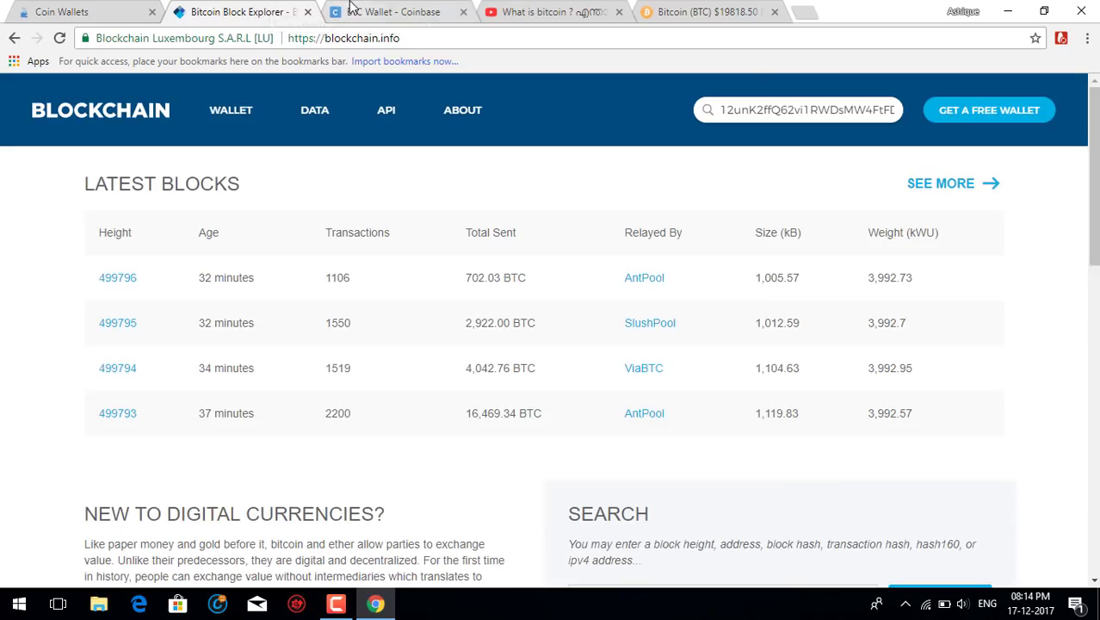
{"action": "left_click", "coordinate": [370, 12]}
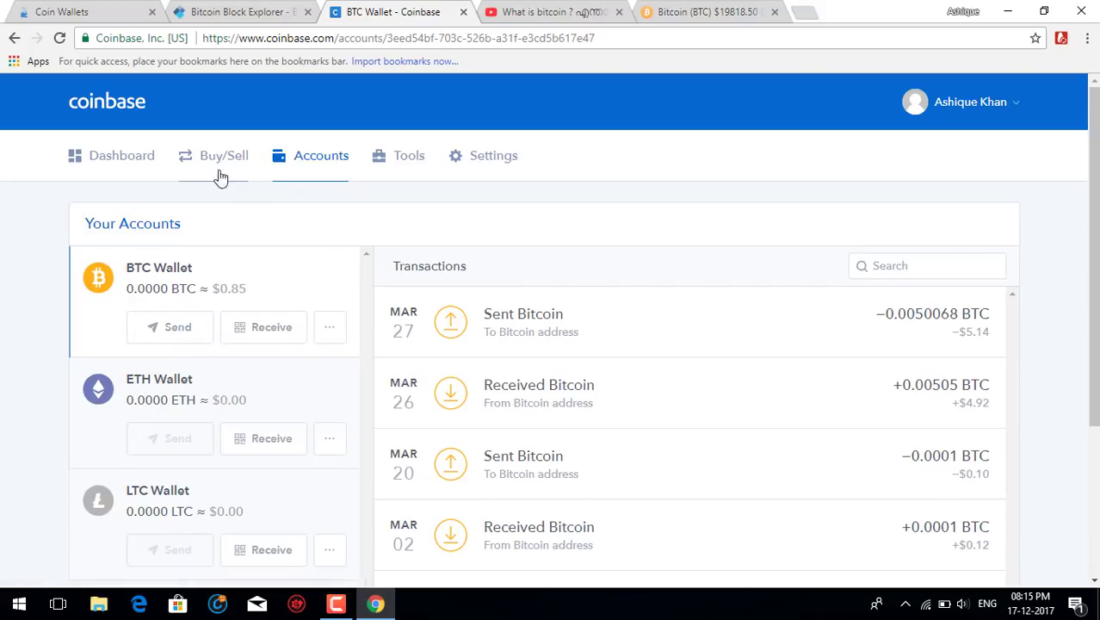
View the Coinbase dashboard's Bitcoin price chart and portfolio, then go to CoinPayments Coin Wallets.
{"action": "left_click", "coordinate": [140, 175]}
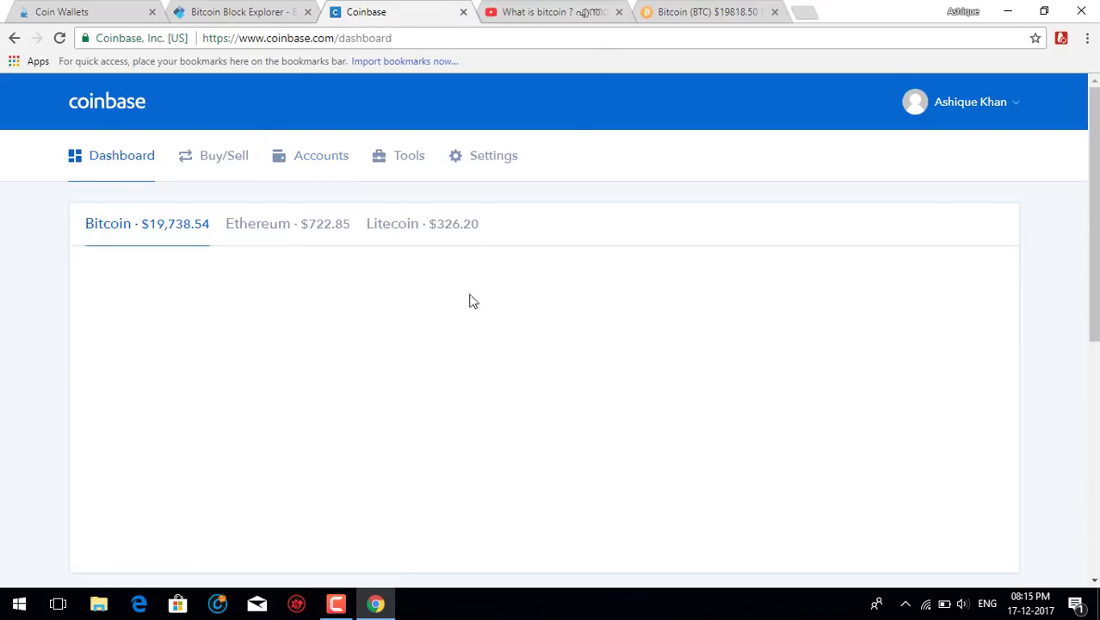
{"action": "scroll", "coordinate": [487, 386], "scroll_direction": "down", "scroll_amount": 5}
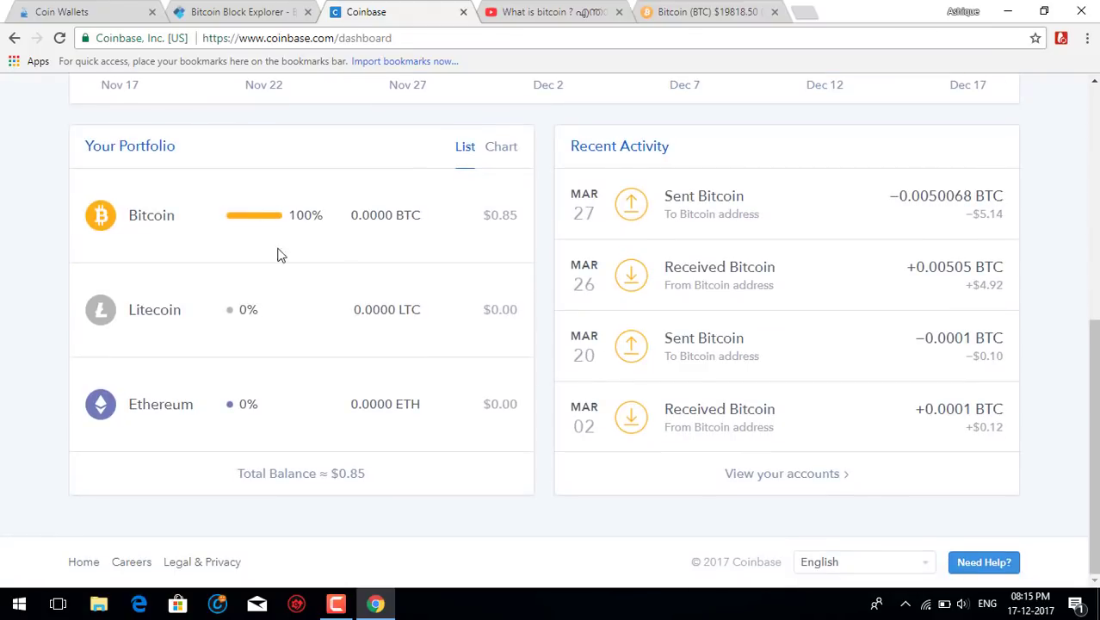
{"action": "scroll", "coordinate": [482, 340], "scroll_direction": "up", "scroll_amount": 3}
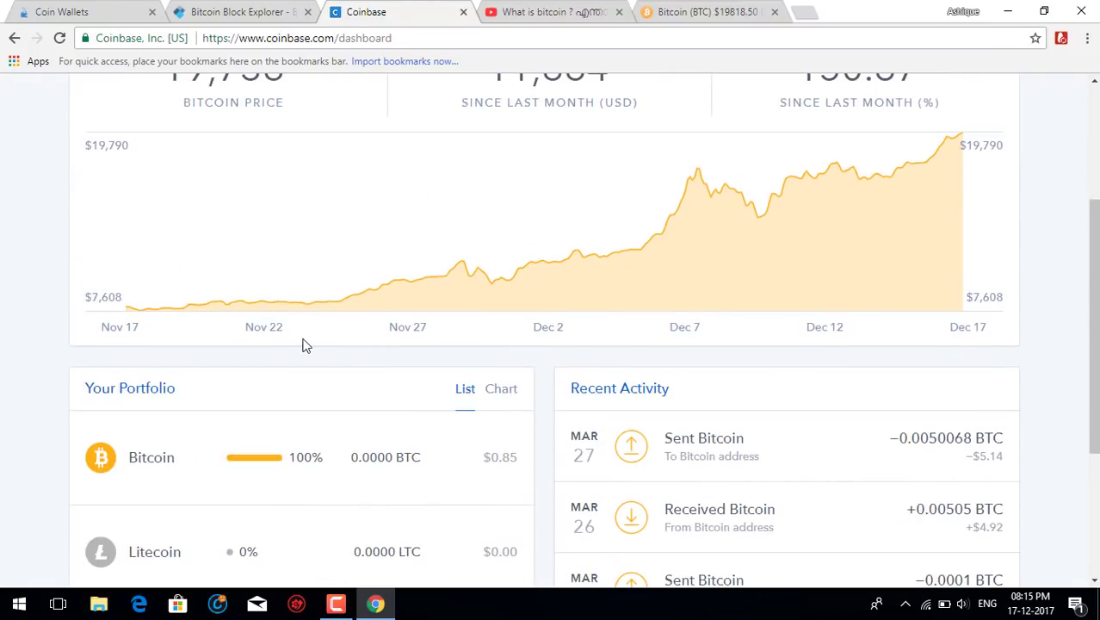
{"action": "scroll", "coordinate": [258, 307], "scroll_direction": "up", "scroll_amount": 2}
{"action": "left_click", "coordinate": [122, 6]}
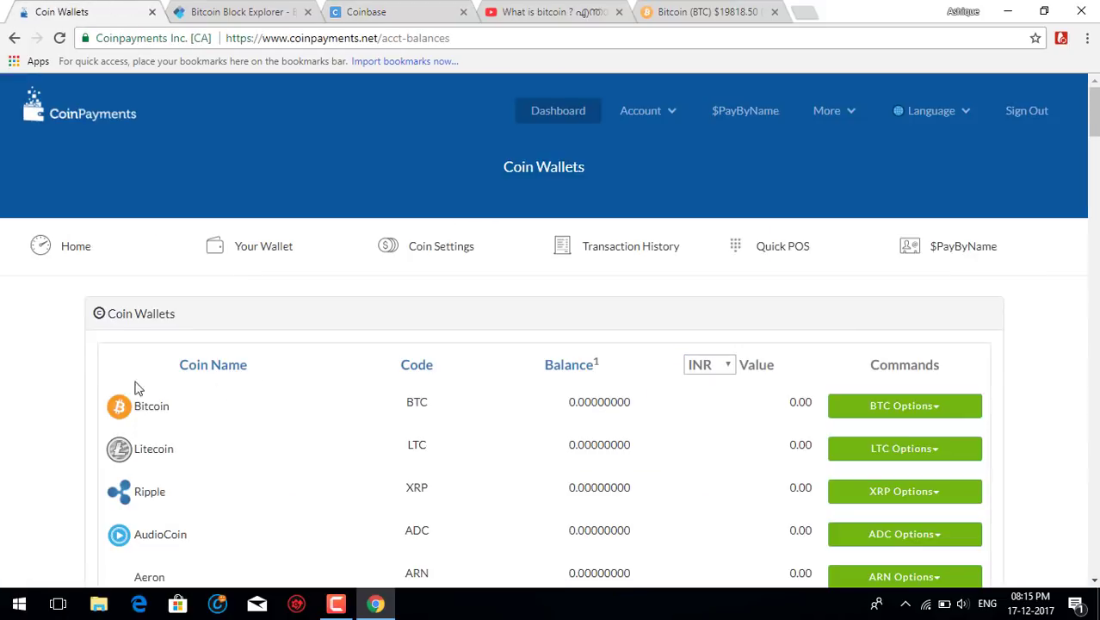
Open Deposit / Receive from the BTC options and highlight the deposit address and QR code.
{"action": "scroll", "coordinate": [766, 327], "scroll_direction": "down", "scroll_amount": 3}
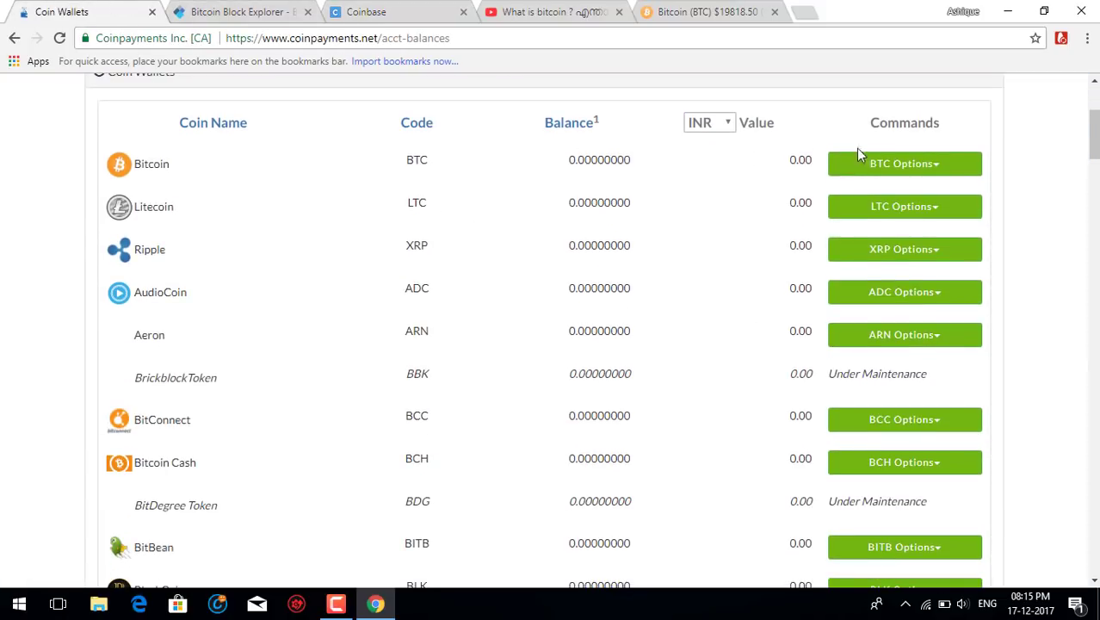
{"action": "left_click", "coordinate": [892, 168]}
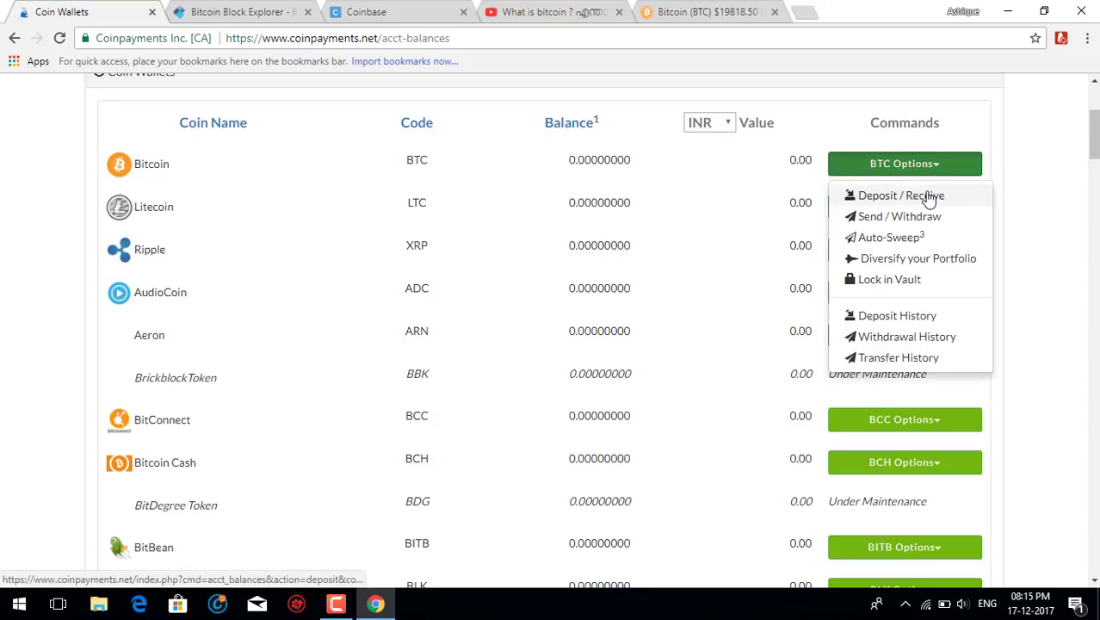
{"action": "left_click", "coordinate": [930, 196]}
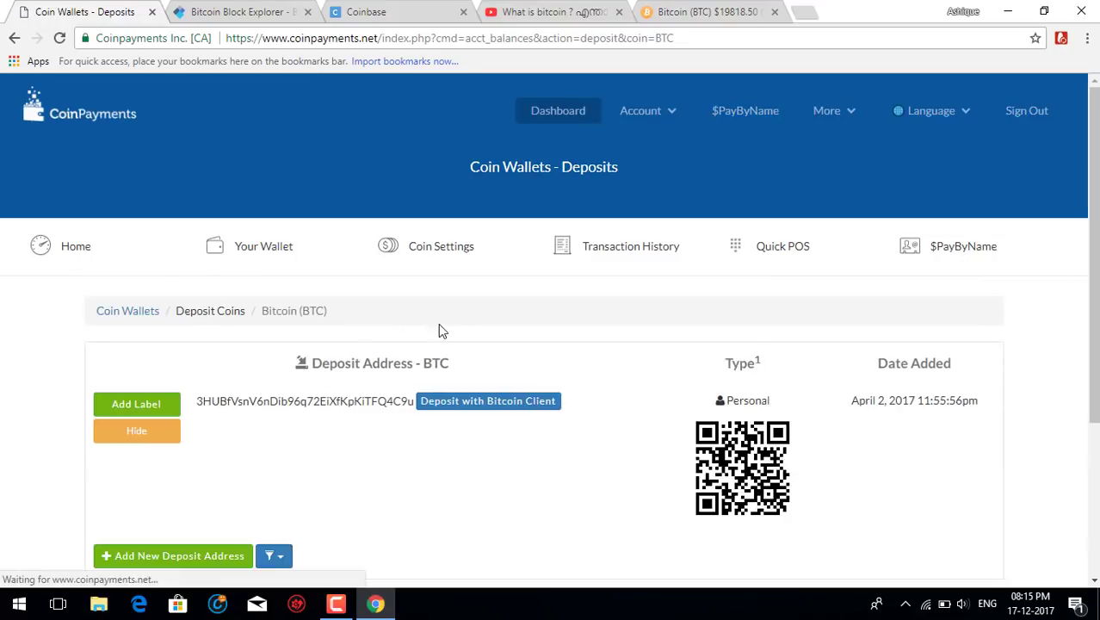
{"action": "scroll", "coordinate": [438, 323], "scroll_direction": "down", "scroll_amount": 2}
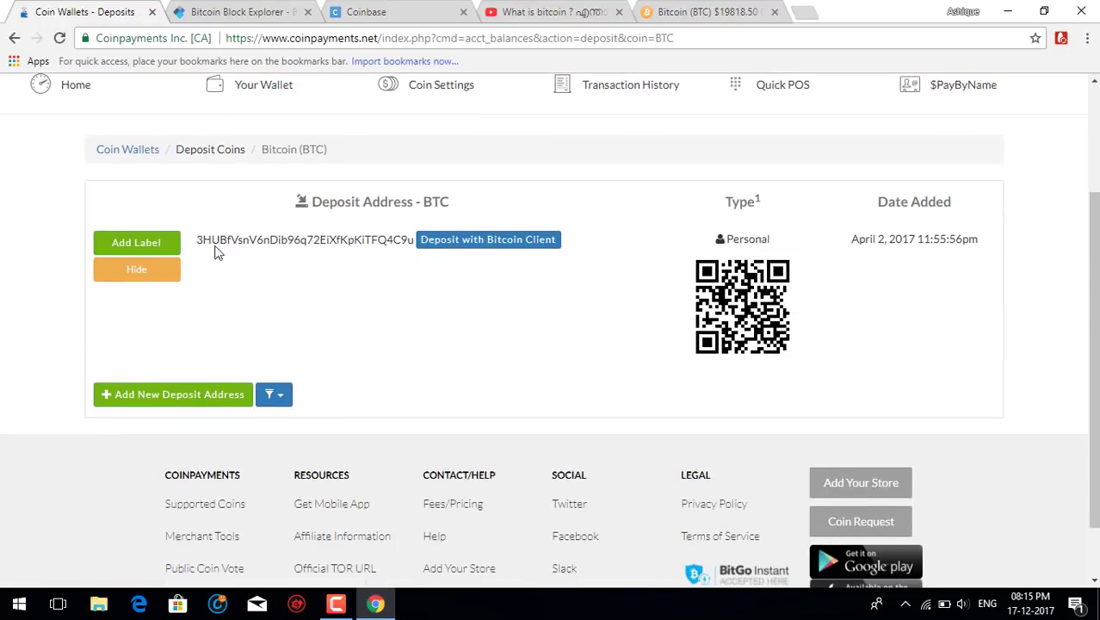
{"action": "left_click_drag", "start_coordinate": [200, 239], "coordinate": [415, 232]}
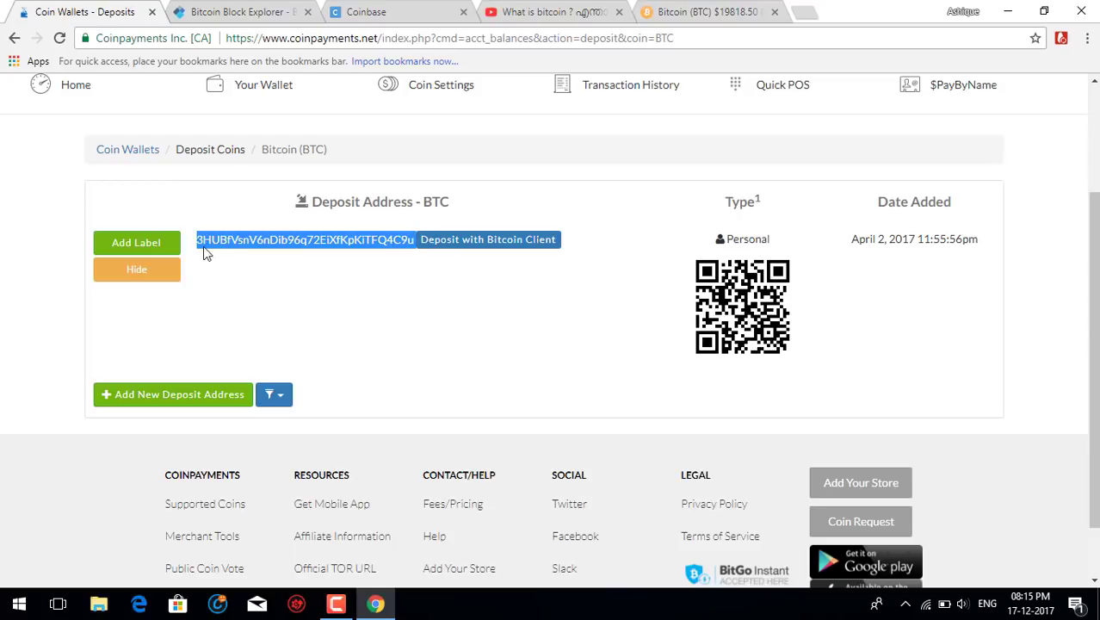
{"action": "left_click_drag", "start_coordinate": [282, 238], "coordinate": [298, 271]}
{"action": "left_click_drag", "start_coordinate": [661, 248], "coordinate": [767, 303]}
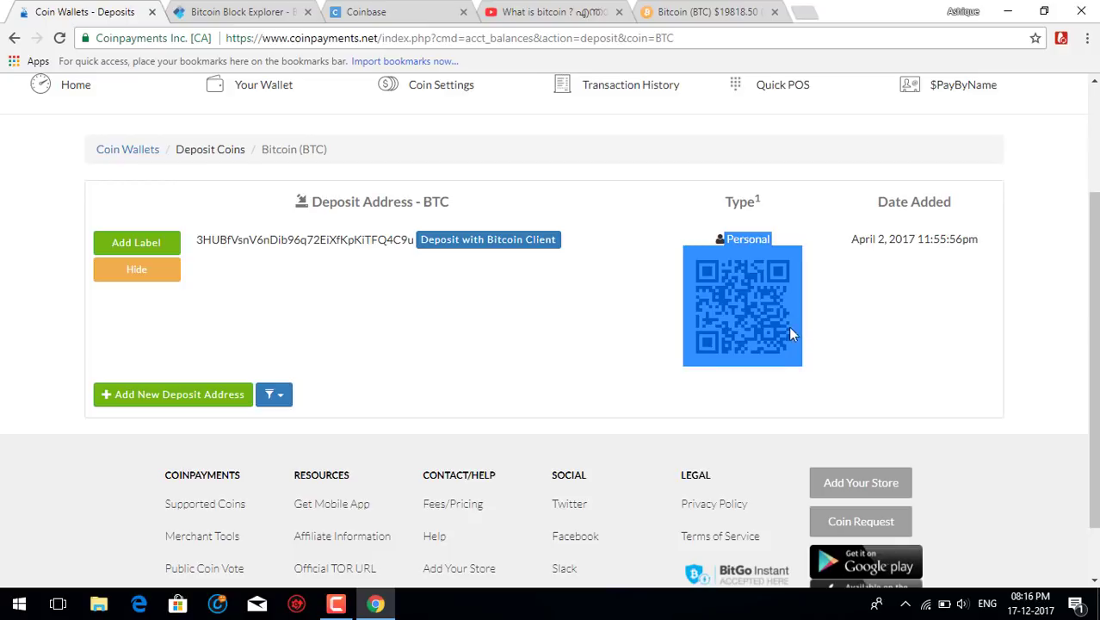
{"action": "left_click", "coordinate": [866, 309]}
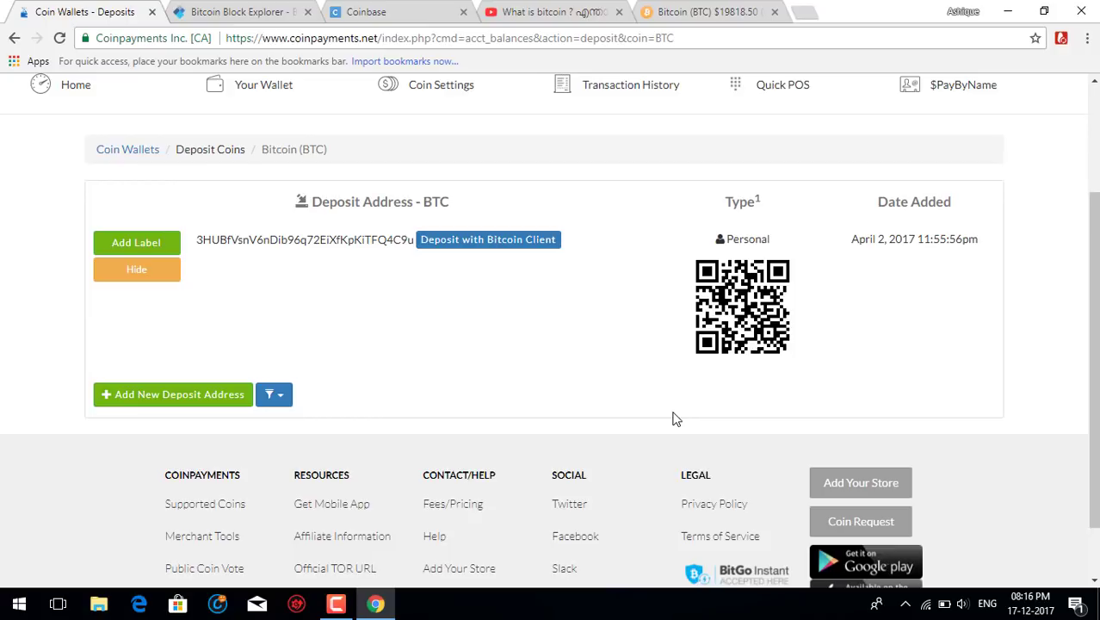
Return to Coinbase Accounts and open the Send form for the BTC Wallet.
{"action": "left_click", "coordinate": [184, 7]}
{"action": "left_click", "coordinate": [405, 8]}
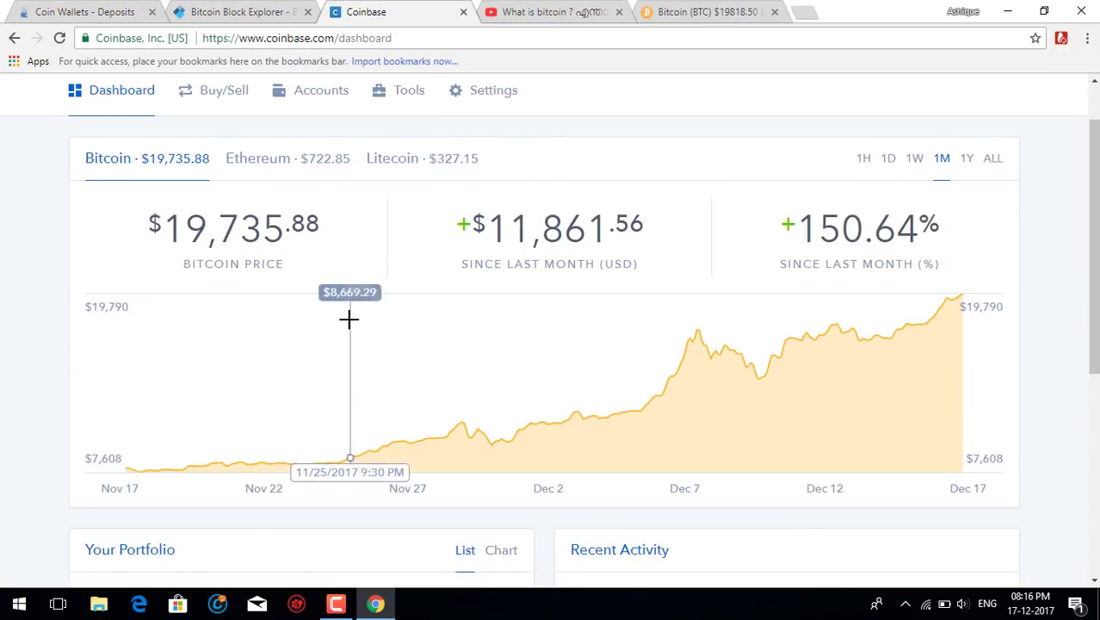
{"action": "scroll", "coordinate": [322, 142], "scroll_direction": "up", "scroll_amount": 1}
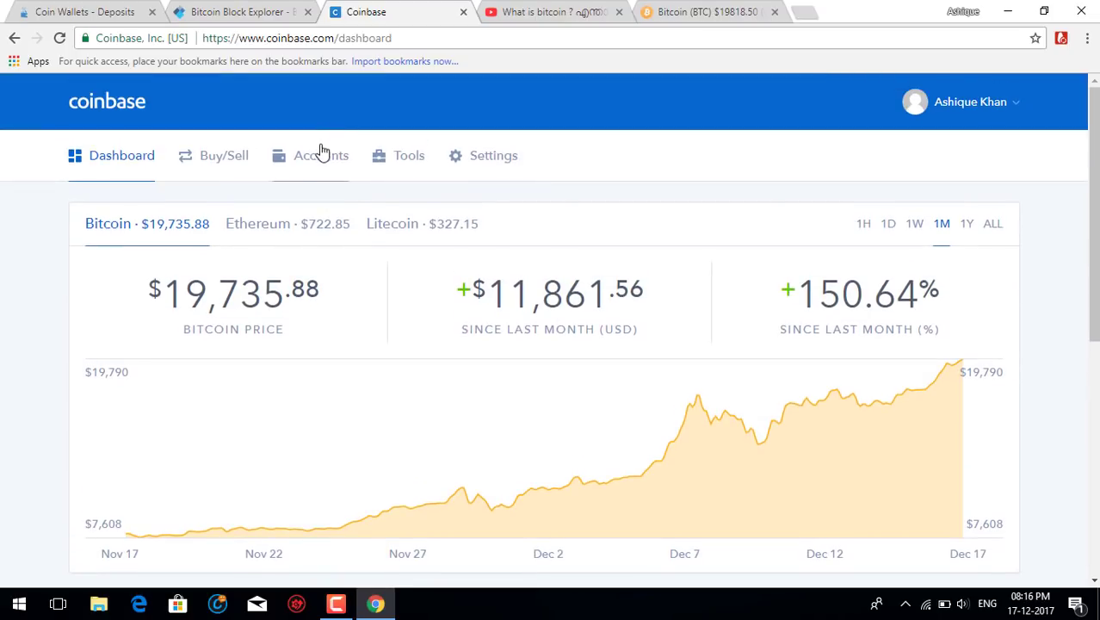
{"action": "left_click", "coordinate": [319, 160]}
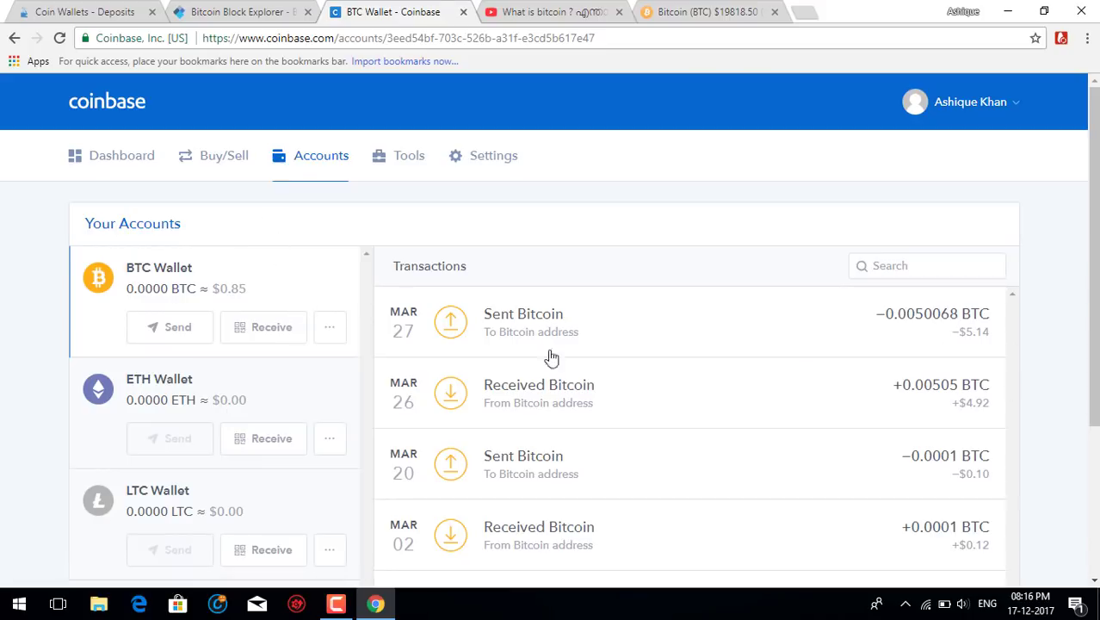
{"action": "scroll", "coordinate": [310, 258], "scroll_direction": "down", "scroll_amount": 3}
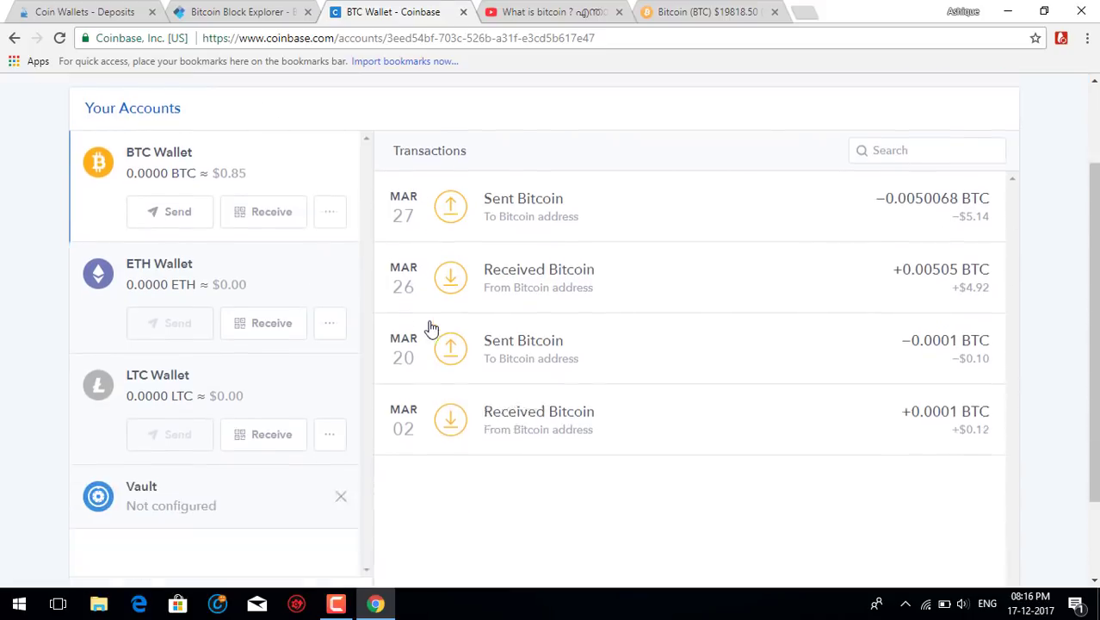
{"action": "scroll", "coordinate": [309, 309], "scroll_direction": "up", "scroll_amount": 3}
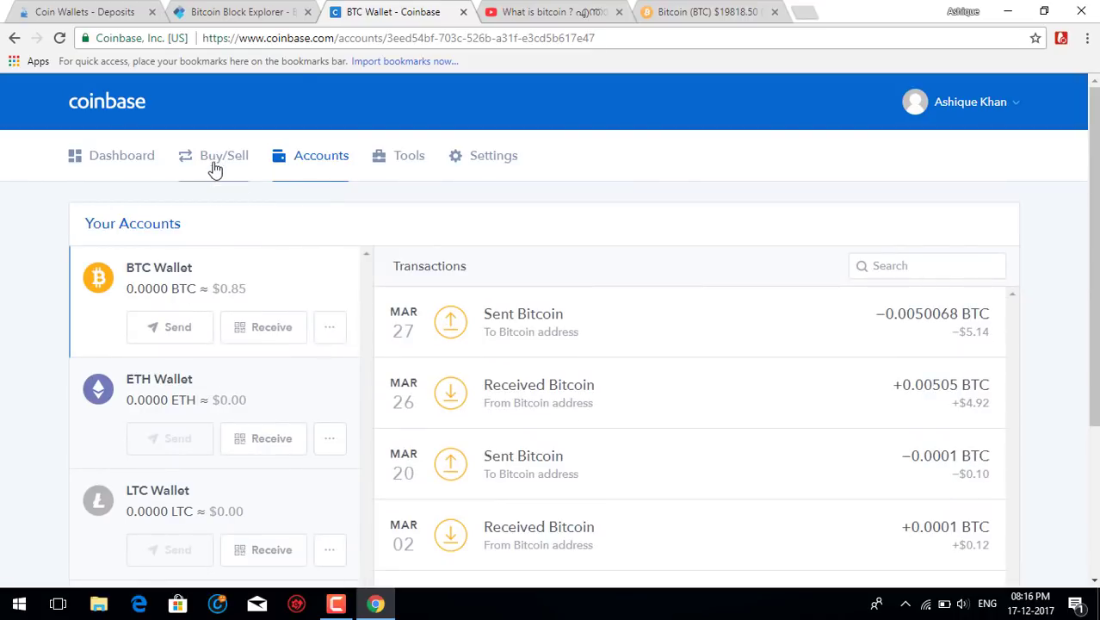
{"action": "left_click", "coordinate": [178, 328]}
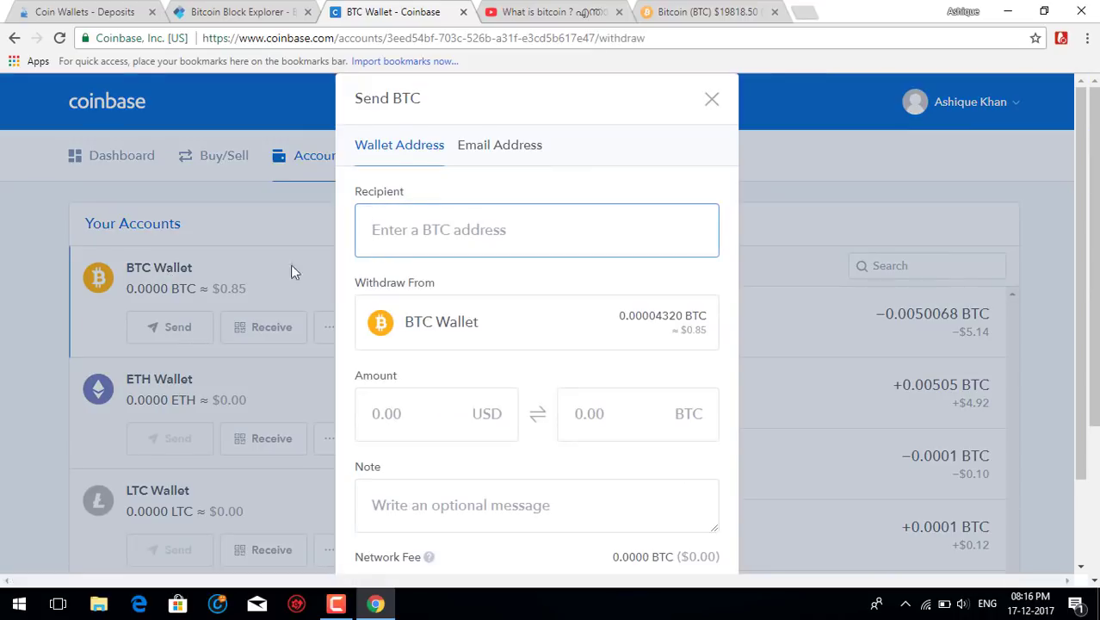
Switch the Send BTC recipient field to the Email Address option.
{"action": "left_click", "coordinate": [484, 153]}
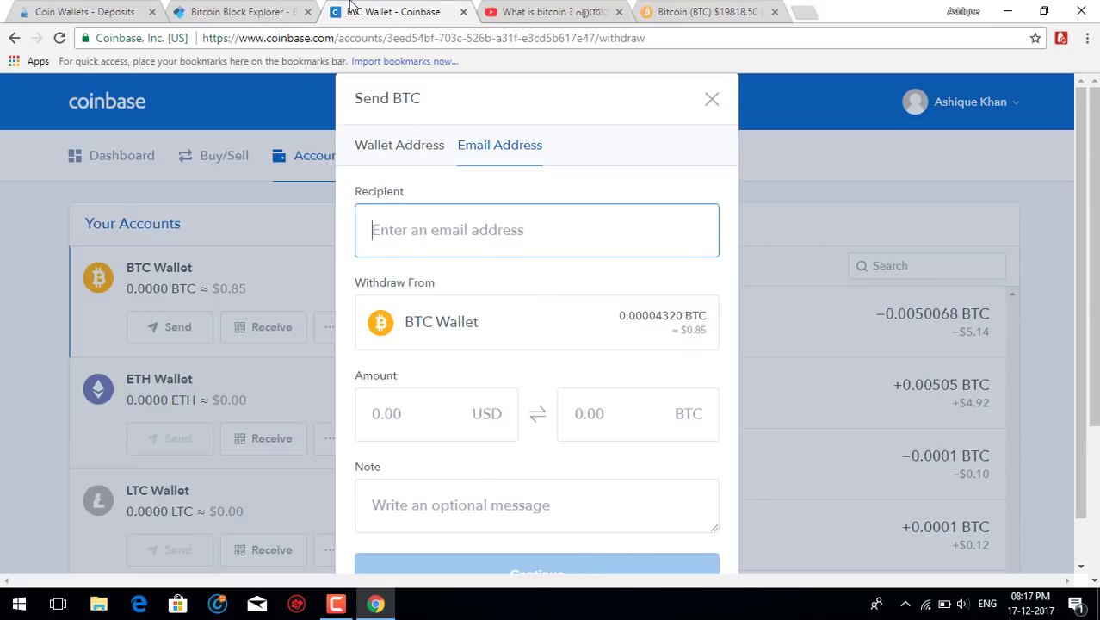
Leave the Send BTC form open and bring up the CoinPayments BTC deposit address and QR code.
{"action": "left_click", "coordinate": [271, 11]}
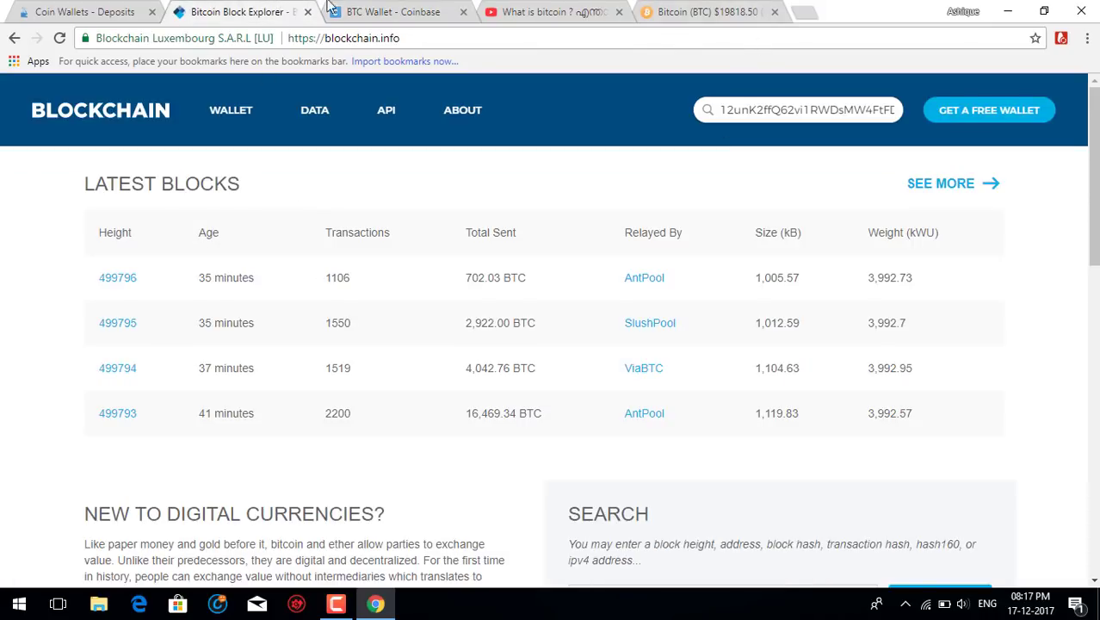
{"action": "left_click", "coordinate": [419, 10]}
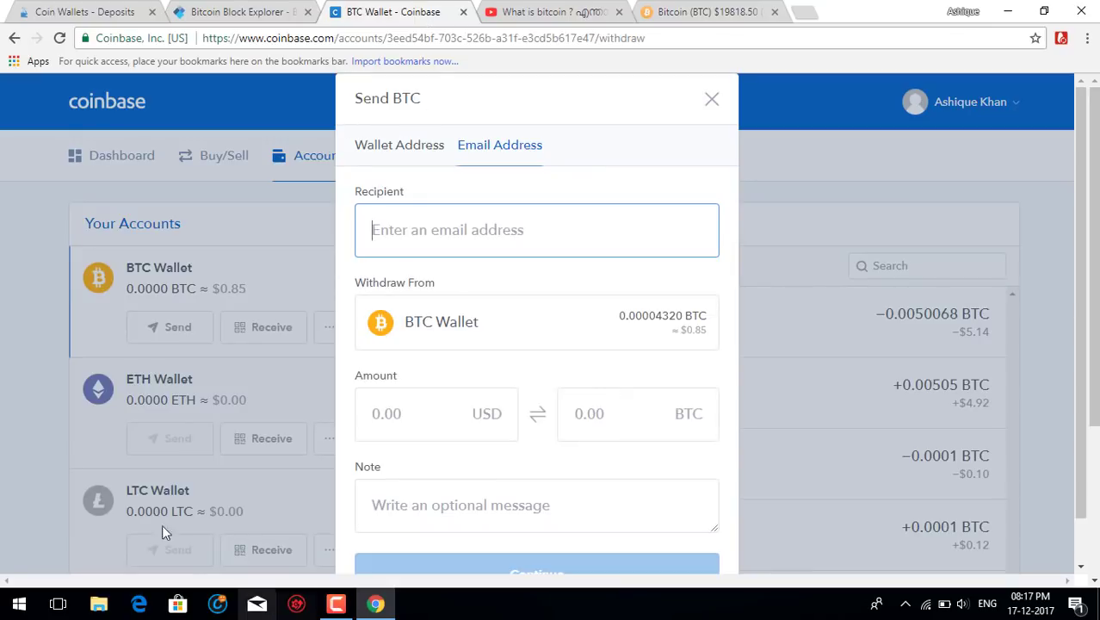
{"action": "left_click", "coordinate": [53, 9]}
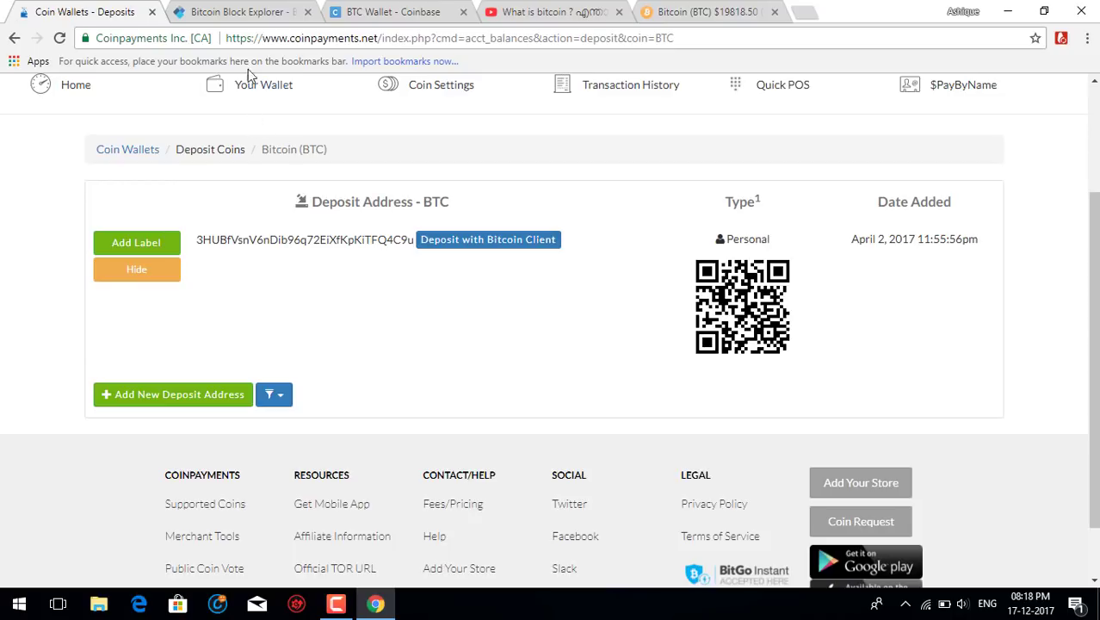
{"action": "left_click", "coordinate": [260, 18]}
Return to Coinbase and close the Send BTC dialog, back to the BTC Wallet transactions.
{"action": "left_click", "coordinate": [418, 10]}
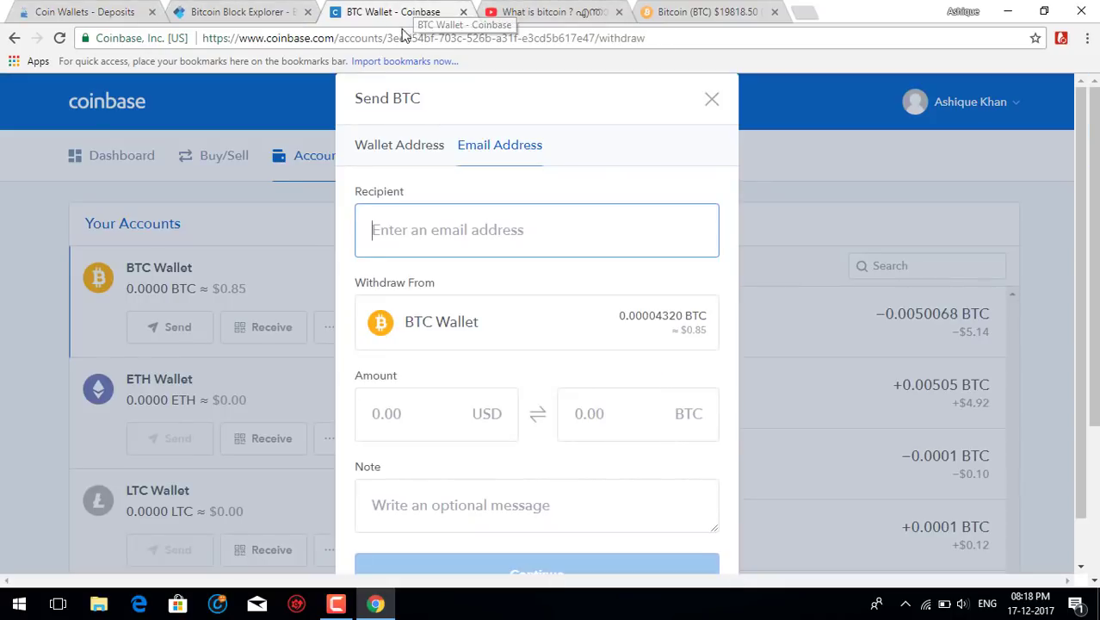
{"action": "left_click", "coordinate": [711, 101]}
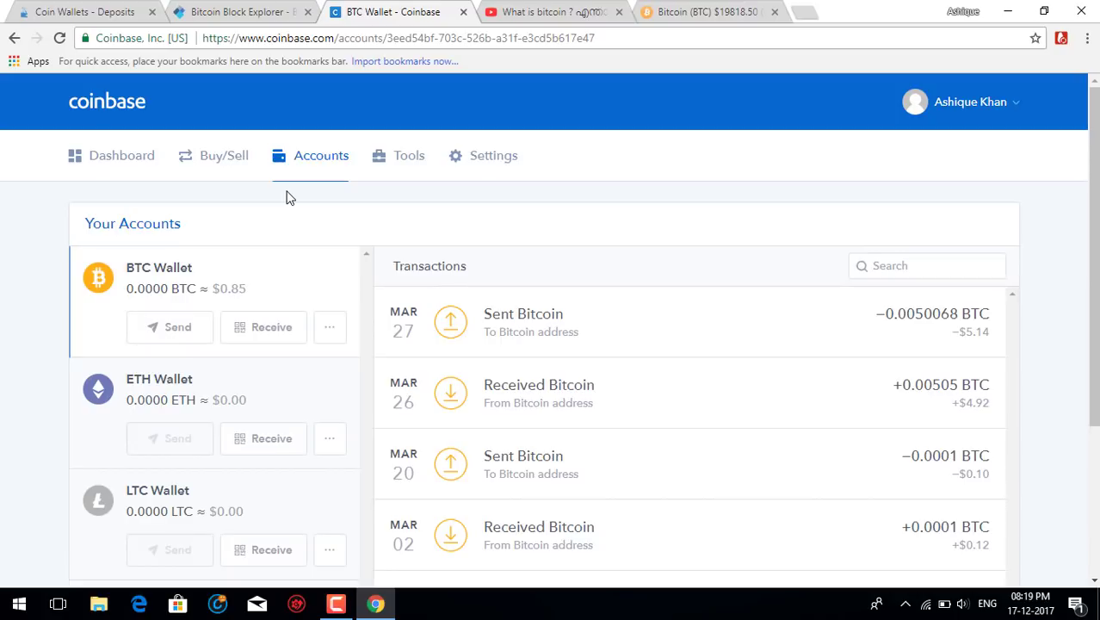
Switch to the 'Bitcoin Block Explorer' tab showing the latest blocks.
{"action": "left_click", "coordinate": [258, 10]}
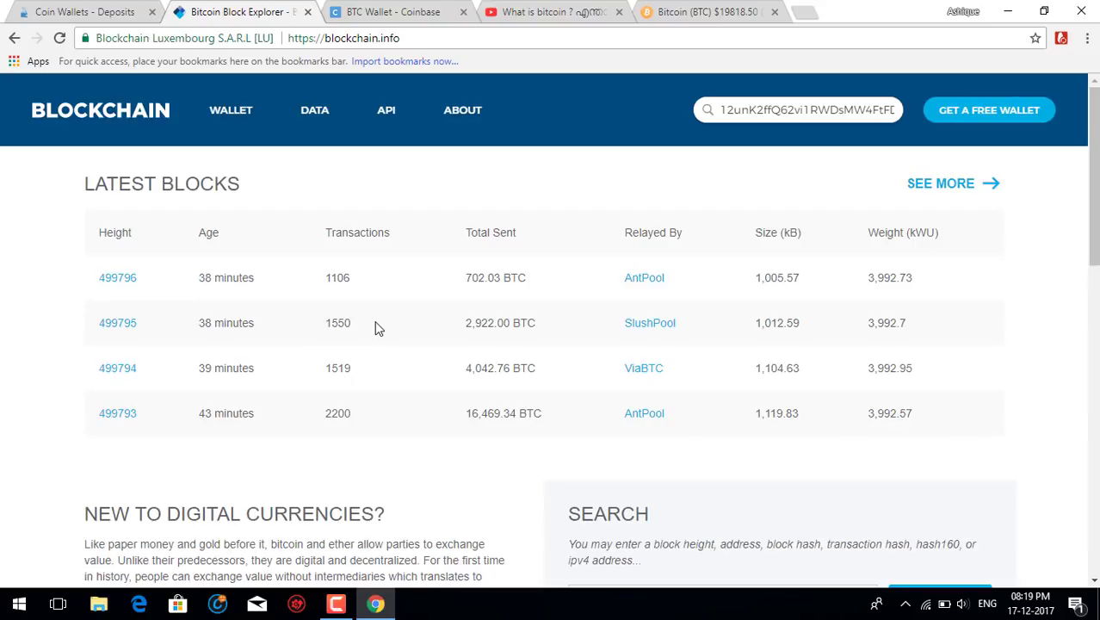
Flip between the CoinPayments deposit tab and Coinbase, ending on the Coinbase Accounts page.
{"action": "left_click", "coordinate": [102, 9]}
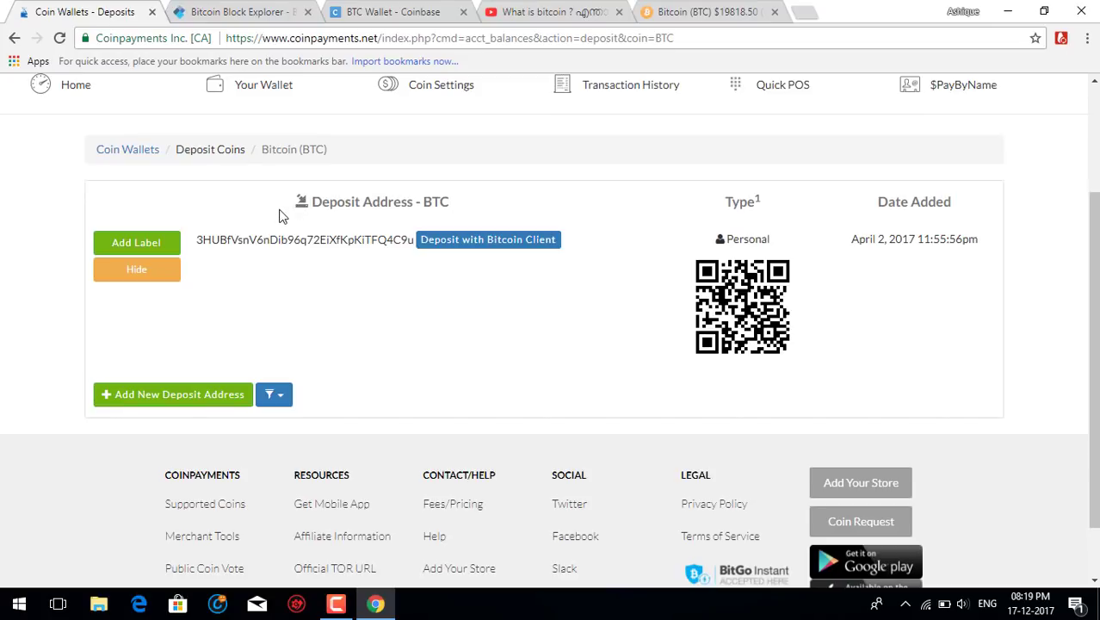
{"action": "left_click", "coordinate": [395, 11]}
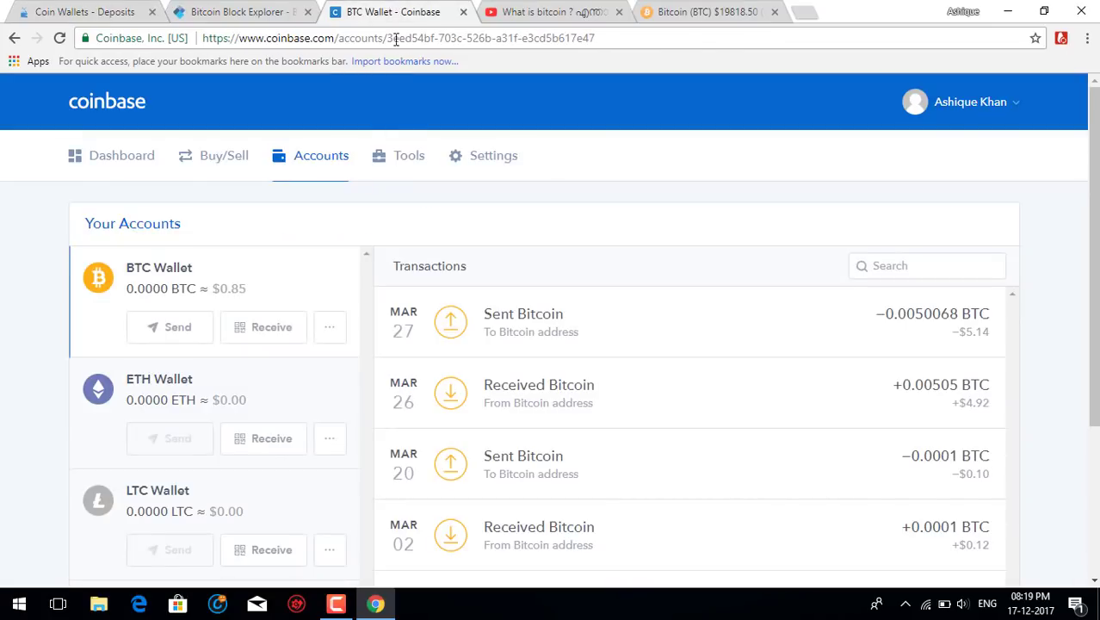
{"action": "left_click", "coordinate": [110, 9]}
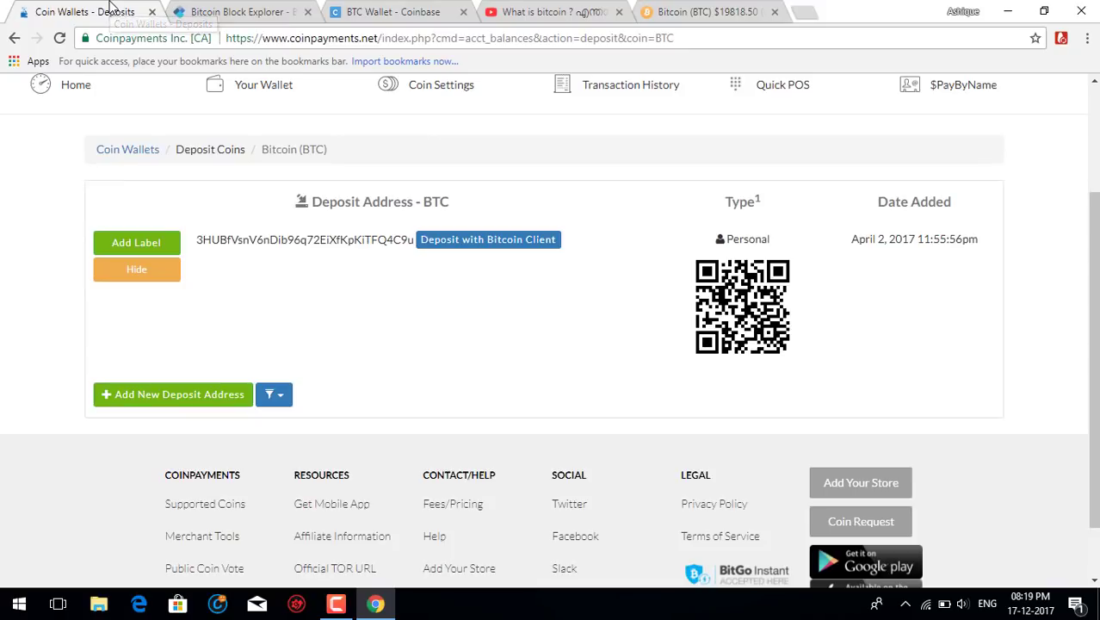
{"action": "left_click", "coordinate": [370, 9]}
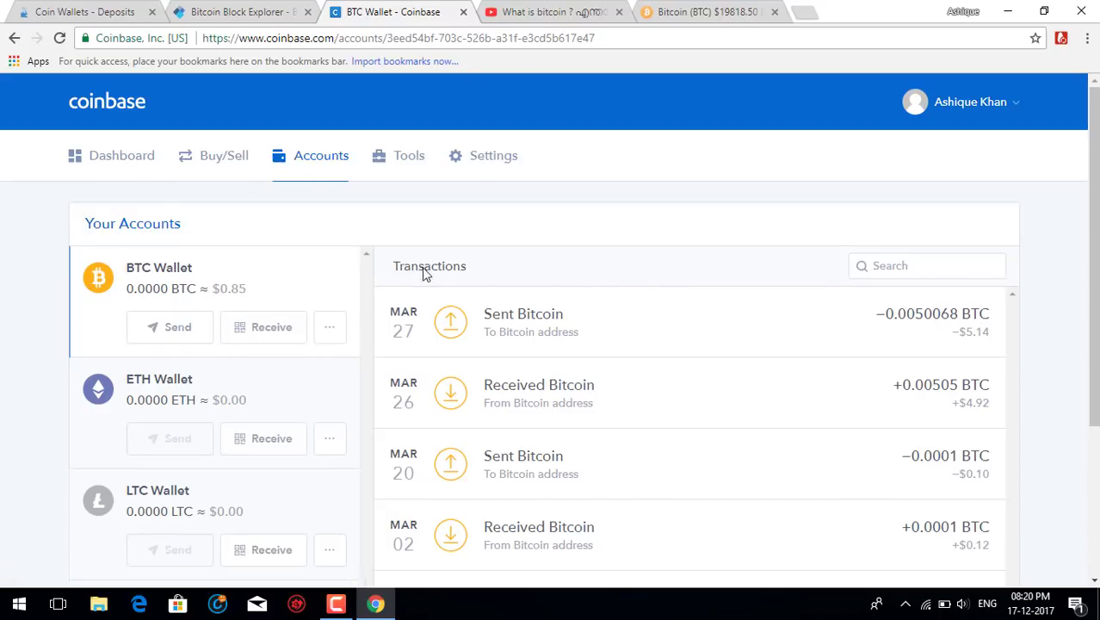
Open Send on the BTC Wallet, trying a 1 BTC amount twice and clearing it.
{"action": "left_click", "coordinate": [179, 328]}
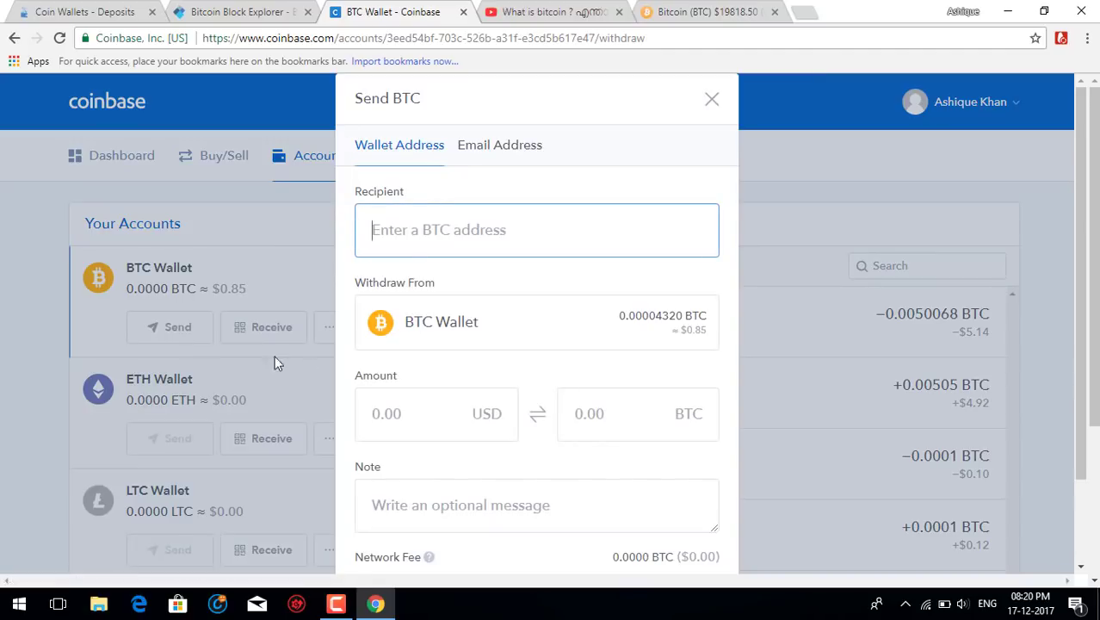
{"action": "scroll", "coordinate": [516, 392], "scroll_direction": "down", "scroll_amount": 1}
{"action": "left_click", "coordinate": [671, 308]}
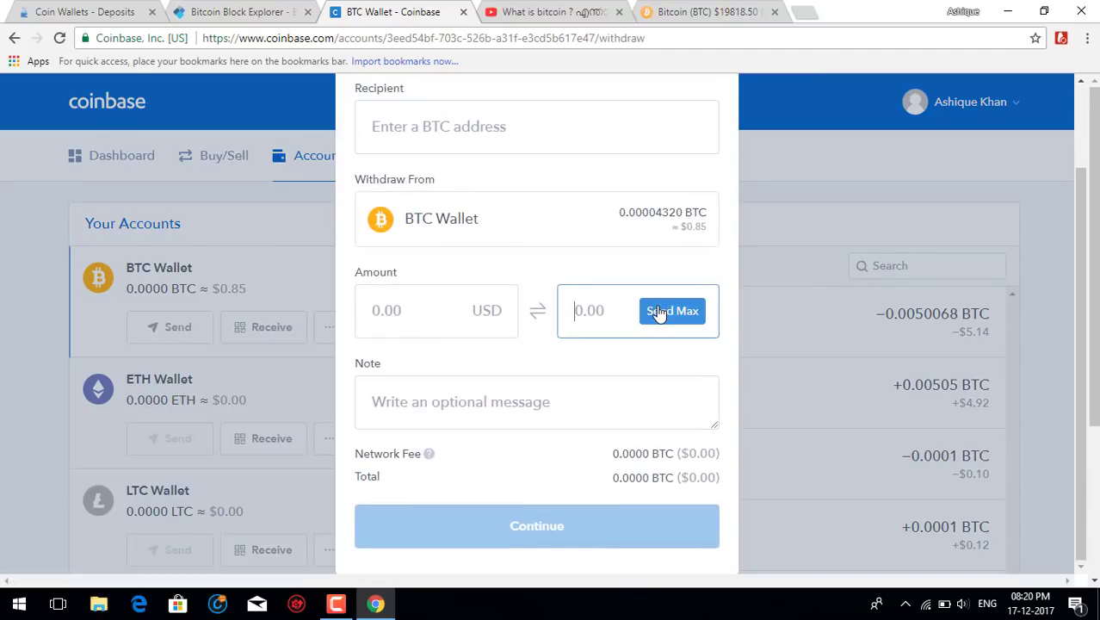
{"action": "type", "text": "1"}
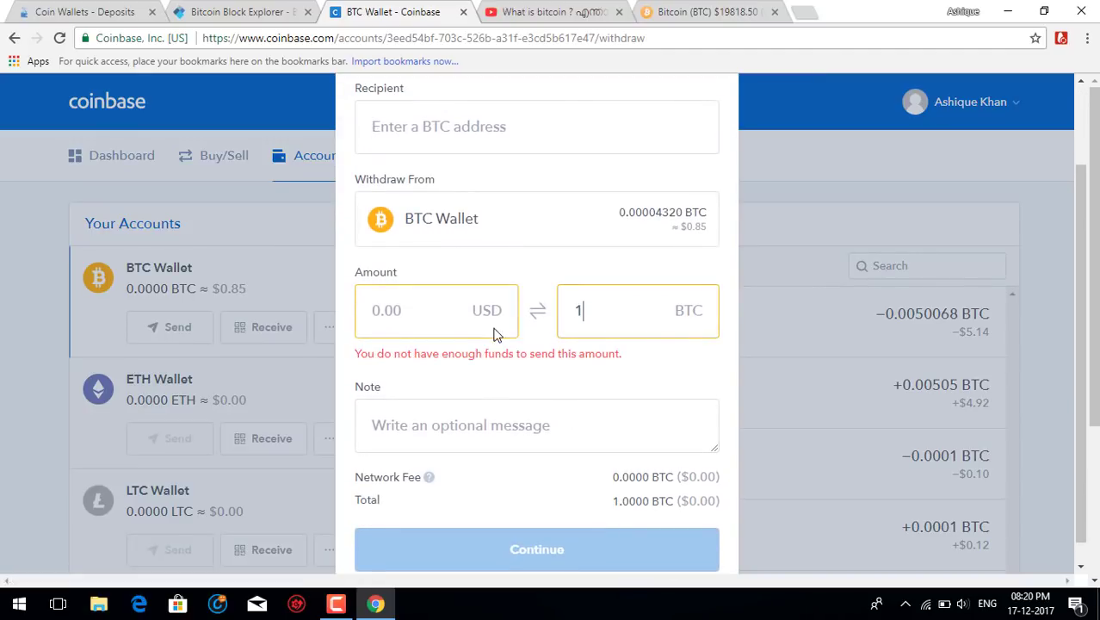
{"action": "key", "text": "BackSpace"}
{"action": "left_click", "coordinate": [438, 135]}
{"action": "left_click", "coordinate": [588, 293]}
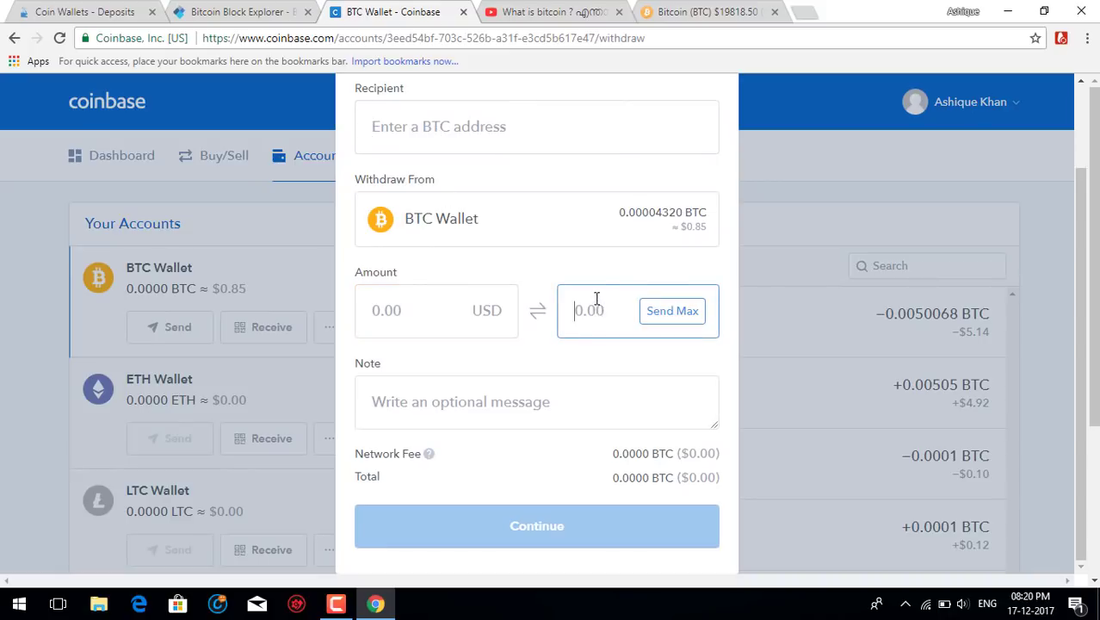
{"action": "type", "text": "1"}
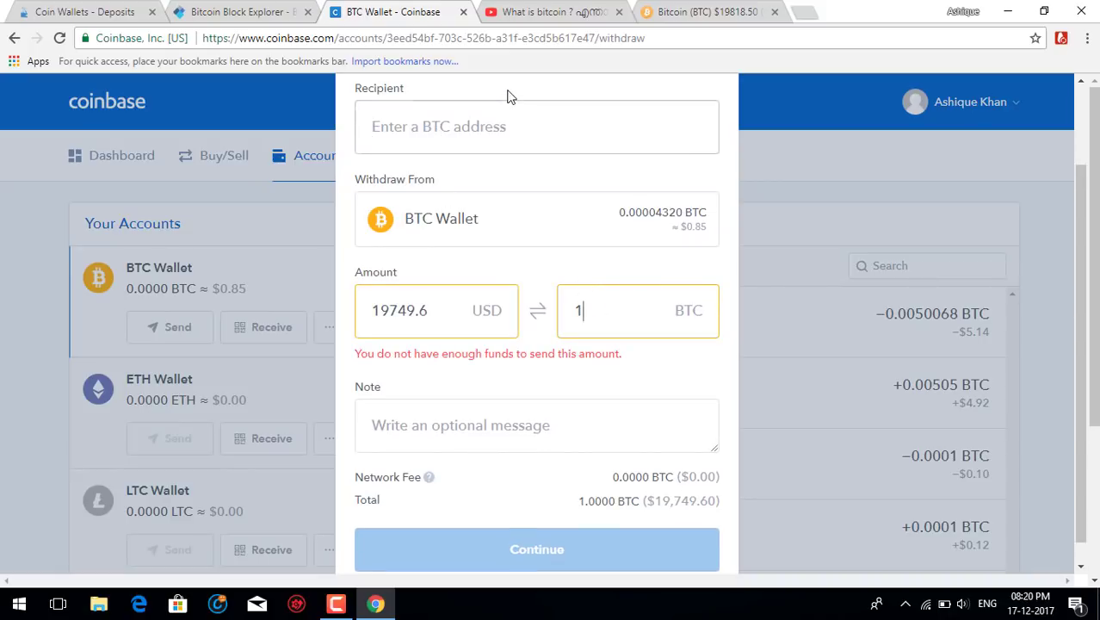
{"action": "key", "text": "BackSpace"}
Paste a video link into the recipient field, then delete it again.
{"action": "left_click", "coordinate": [474, 126]}
{"action": "type", "text": "https://youtu.be/AUrLGer02dl"}
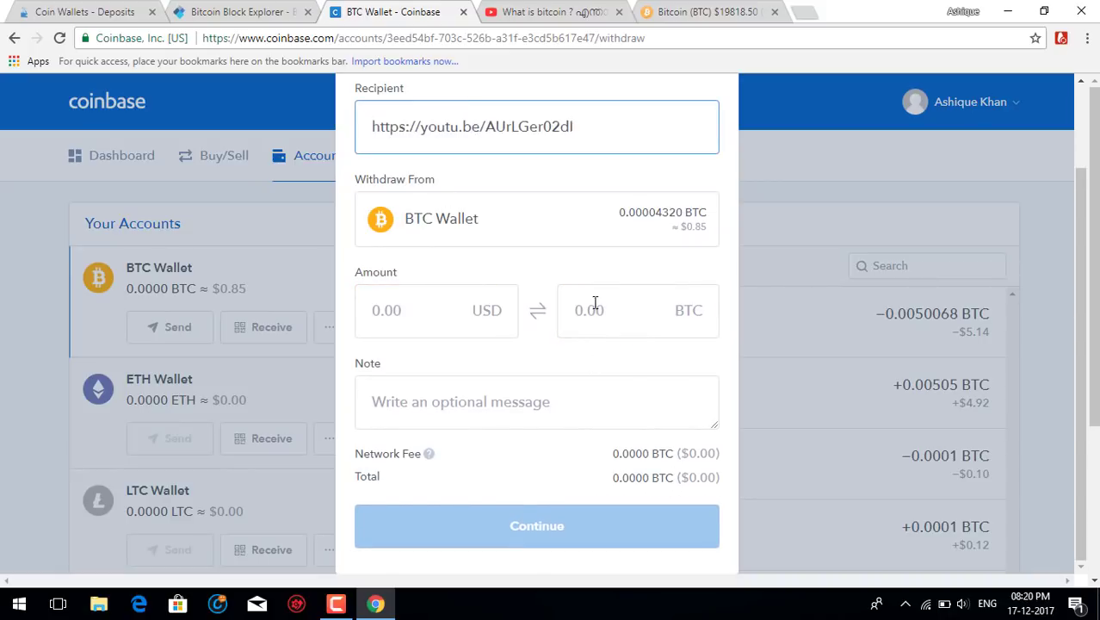
{"action": "key", "text": "ctrl+a"}
{"action": "key", "text": "BackSpace"}
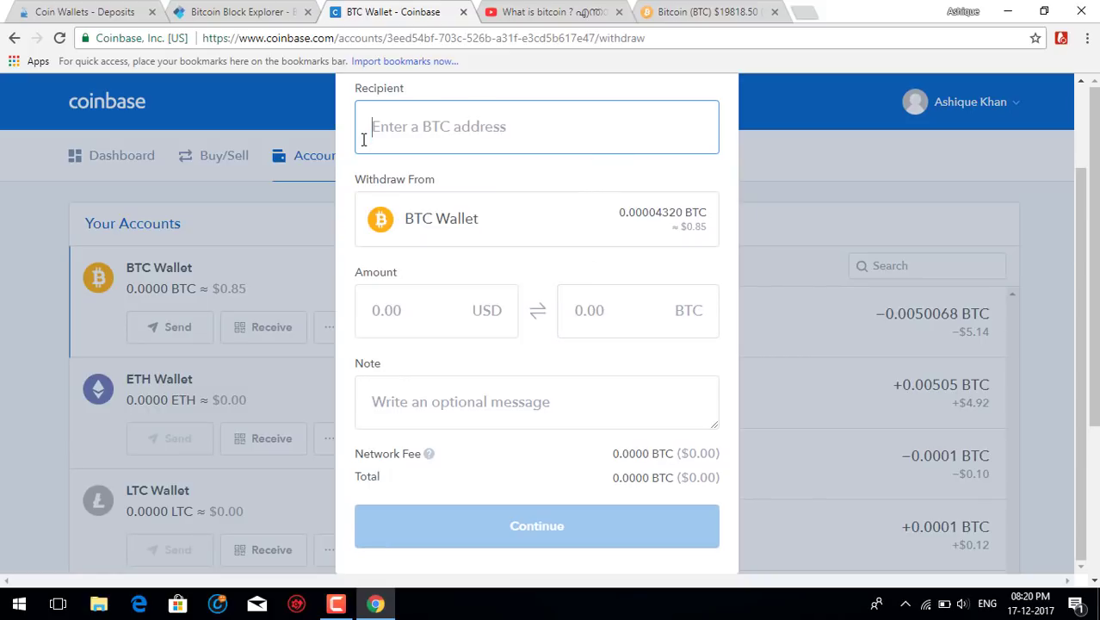
Paste a Bitcoin address copied from blockchain.info as recipient, enter 0.00, and highlight the 0.00085563 BTC fee.
{"action": "left_click", "coordinate": [233, 12]}
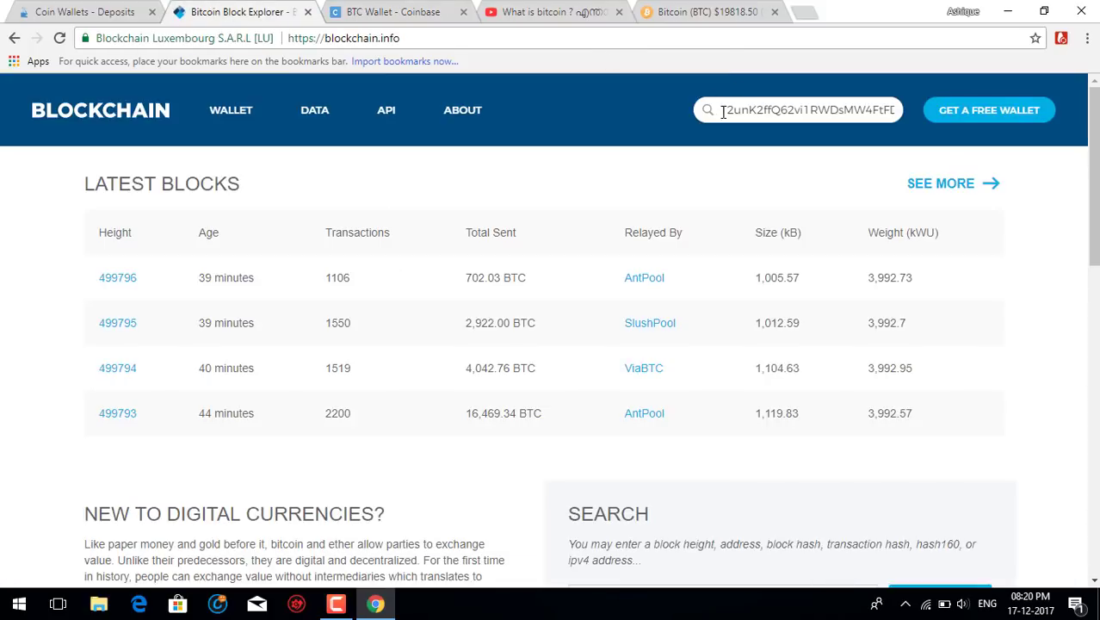
{"action": "left_click_drag", "start_coordinate": [723, 111], "coordinate": [934, 119]}
{"action": "key", "text": "ctrl+c"}
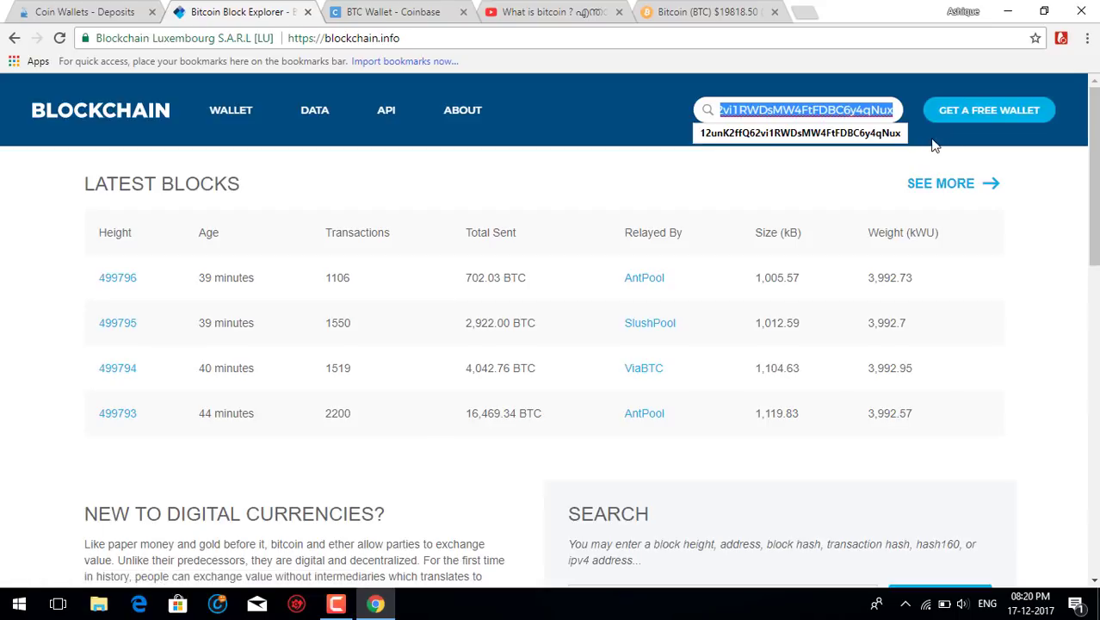
{"action": "left_click", "coordinate": [434, 12]}
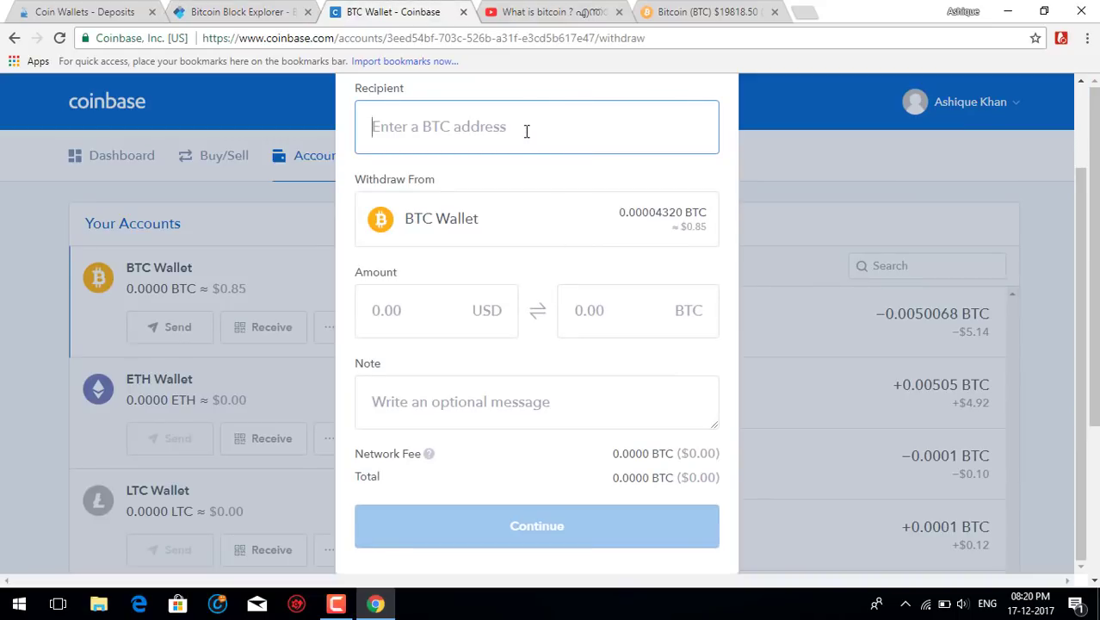
{"action": "key", "text": "ctrl+v"}
{"action": "left_click", "coordinate": [602, 311]}
{"action": "type", "text": "0"}
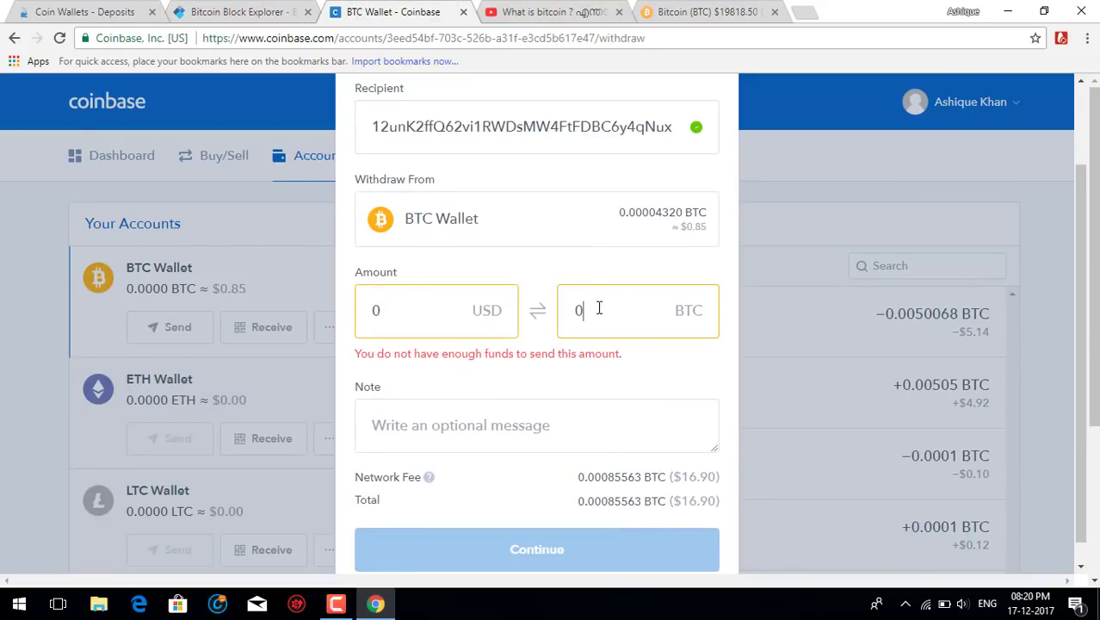
{"action": "type", "text": ".00"}
{"action": "left_click_drag", "start_coordinate": [583, 477], "coordinate": [676, 483]}
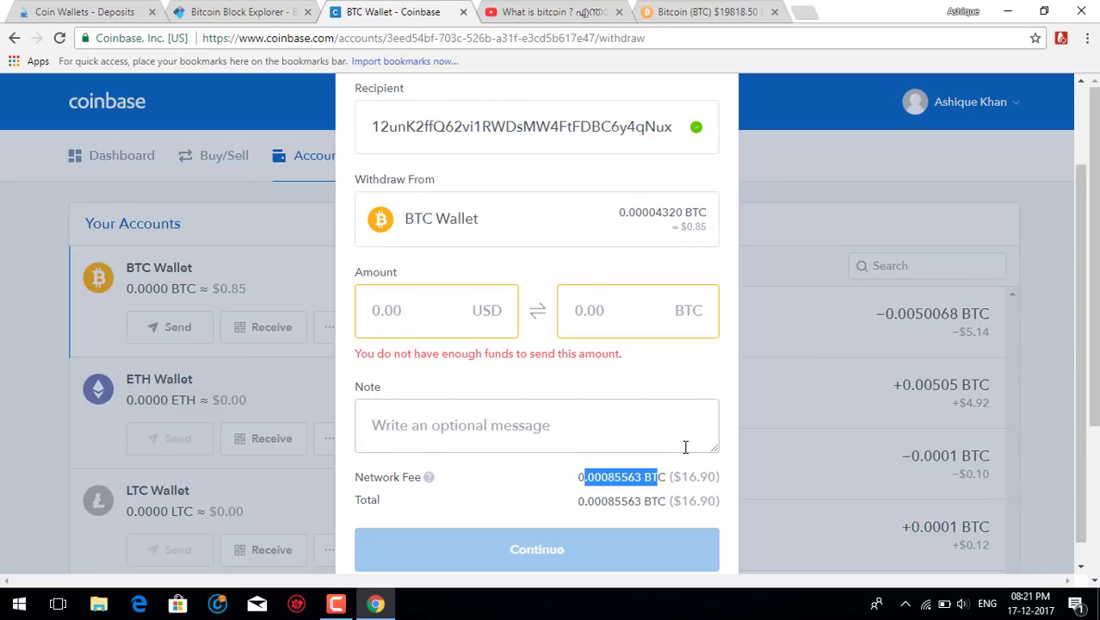
{"action": "key", "text": "ctrl+1"}
Open CoinPayments' Coin Wallets list and show the Bitcoin wallet's Options dropdown.
{"action": "scroll", "coordinate": [515, 392], "scroll_direction": "up", "scroll_amount": 3}
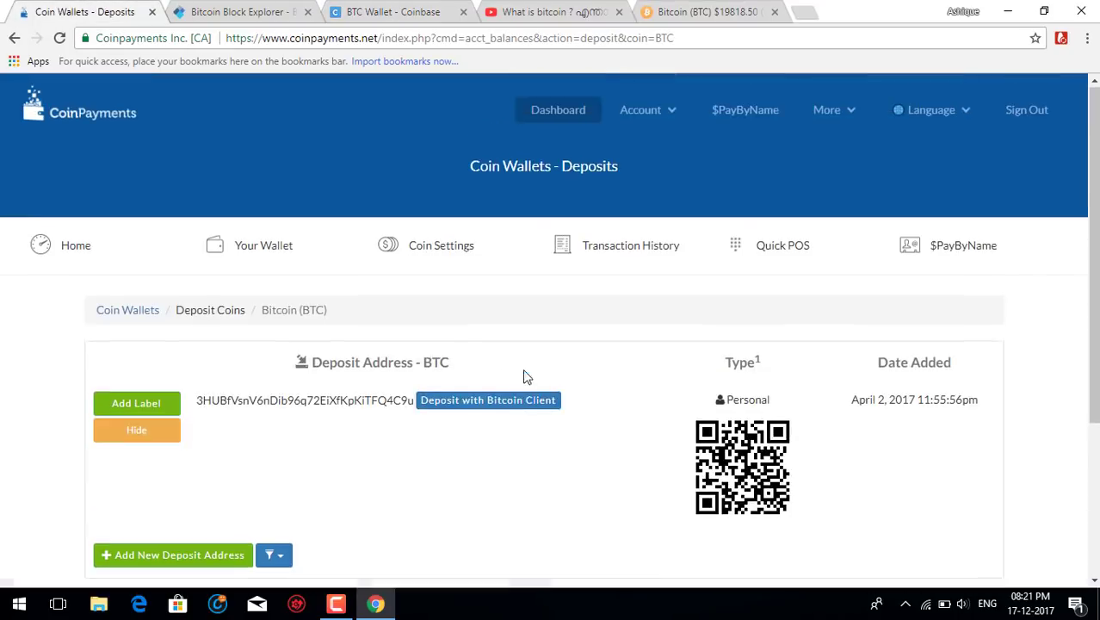
{"action": "left_click", "coordinate": [254, 248]}
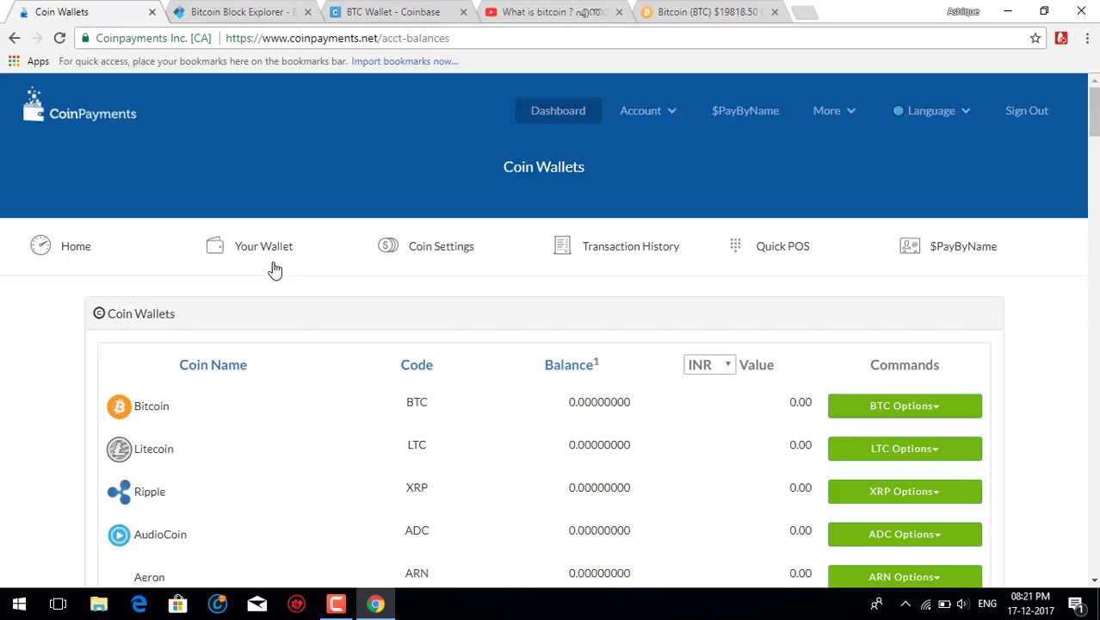
{"action": "left_click", "coordinate": [898, 410]}
{"action": "scroll", "coordinate": [891, 293], "scroll_direction": "down", "scroll_amount": 2}
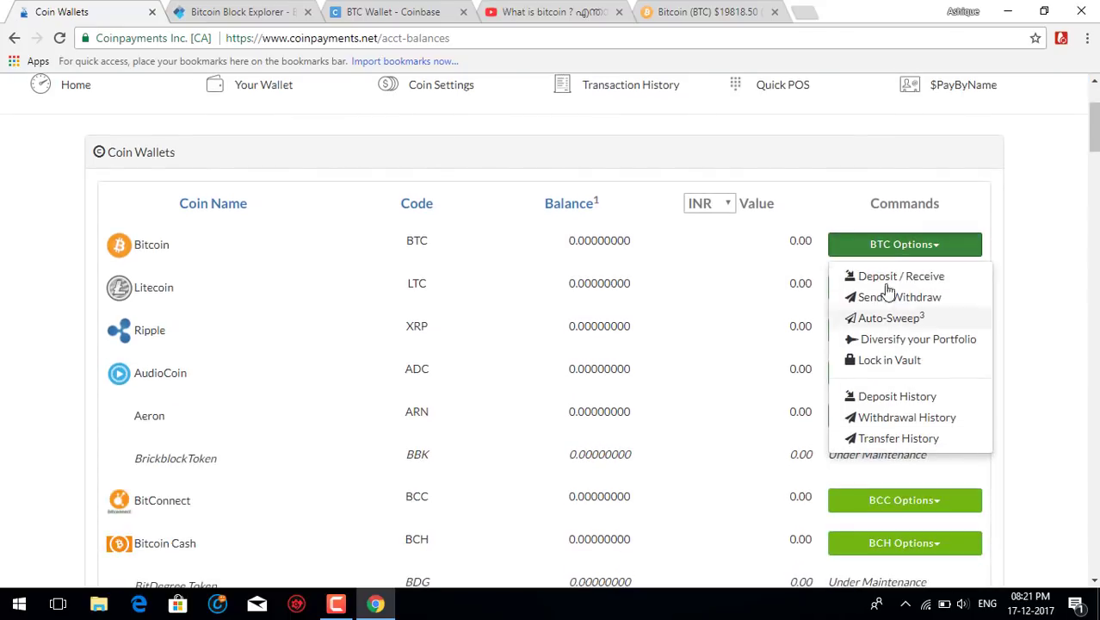
Open the Bitcoin Send / Withdraw form and highlight the 0.00070000 BTC estimated transaction fee.
{"action": "left_click", "coordinate": [891, 297]}
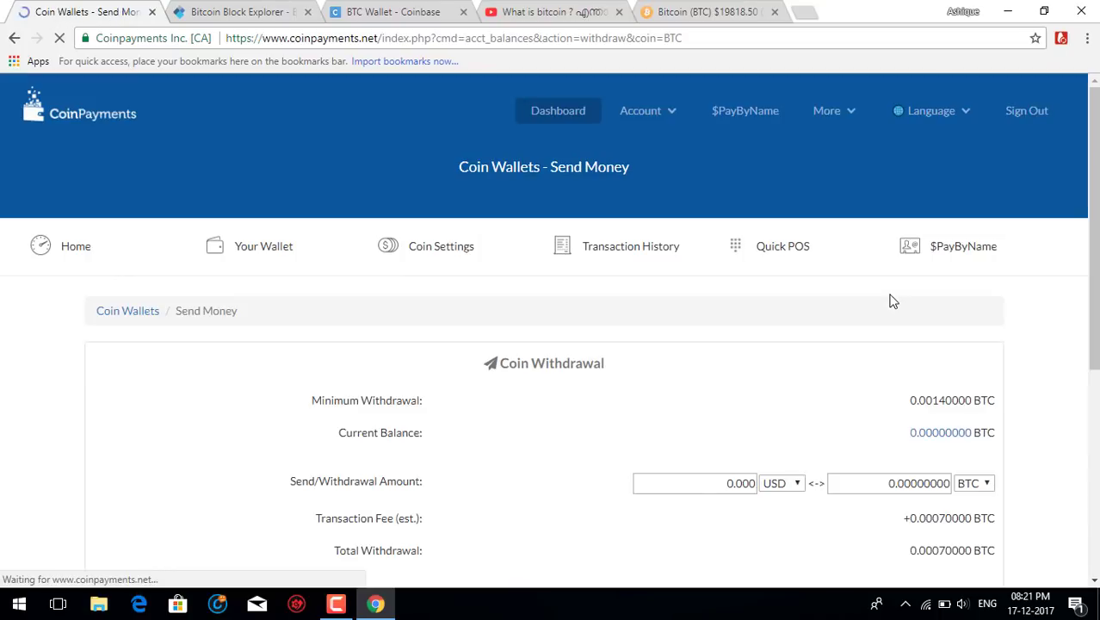
{"action": "scroll", "coordinate": [908, 288], "scroll_direction": "down", "scroll_amount": 3}
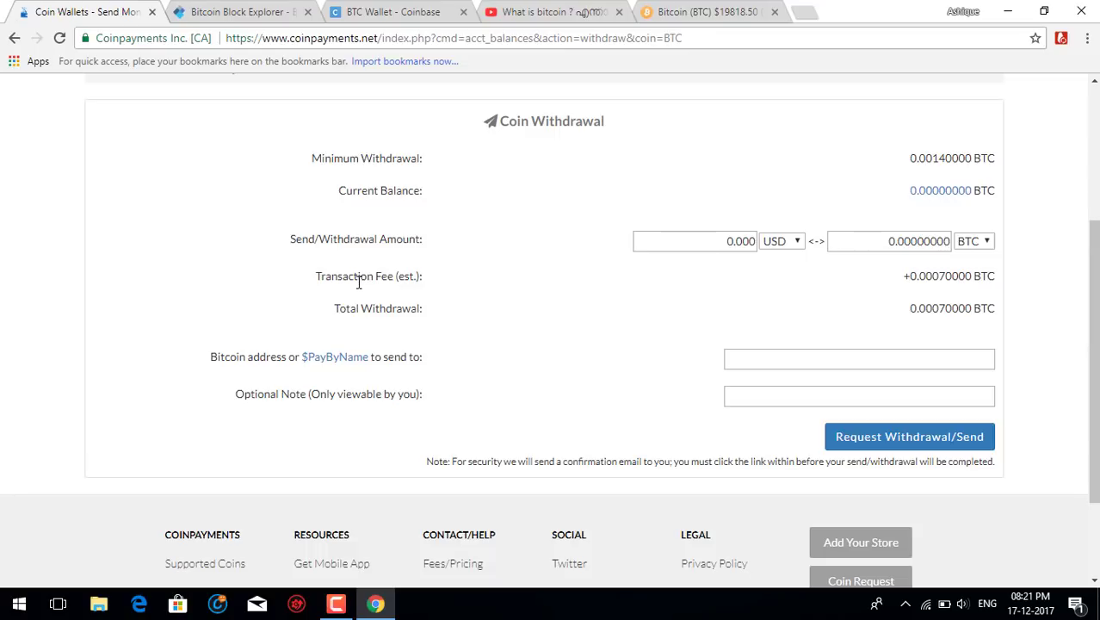
{"action": "left_click_drag", "start_coordinate": [316, 277], "coordinate": [474, 267]}
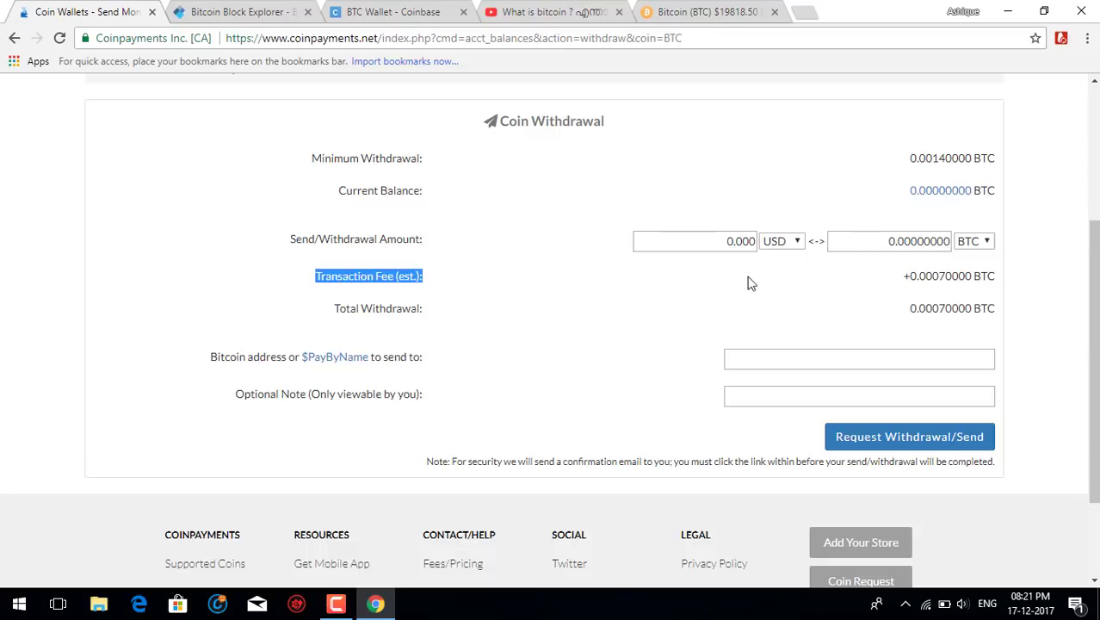
{"action": "left_click_drag", "start_coordinate": [749, 282], "coordinate": [927, 276]}
{"action": "left_click_drag", "start_coordinate": [832, 283], "coordinate": [1023, 289]}
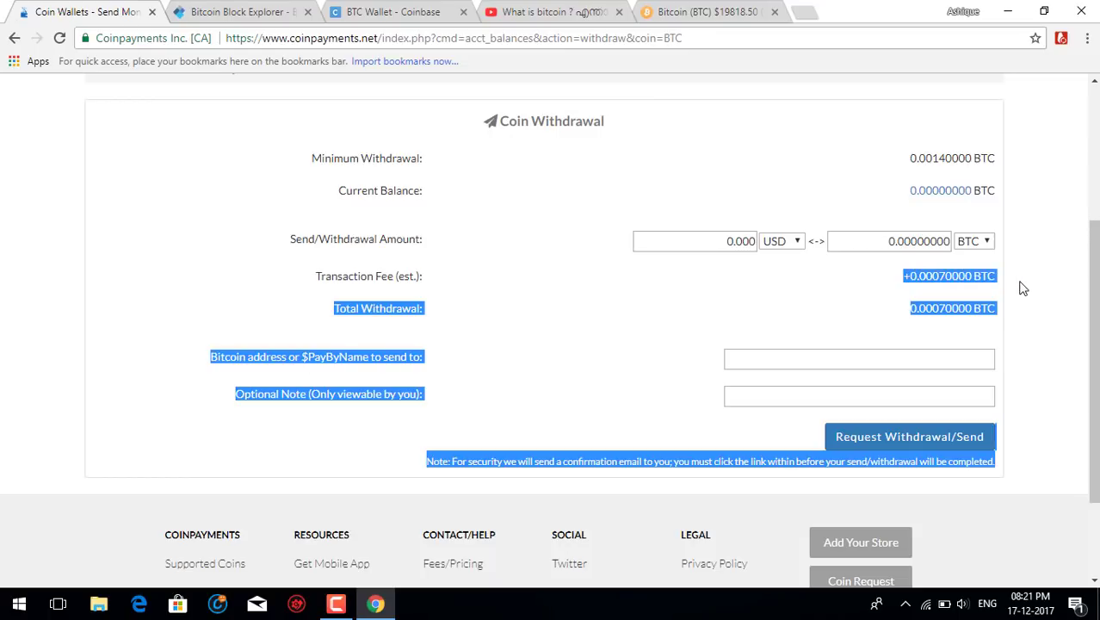
{"action": "left_click", "coordinate": [952, 251]}
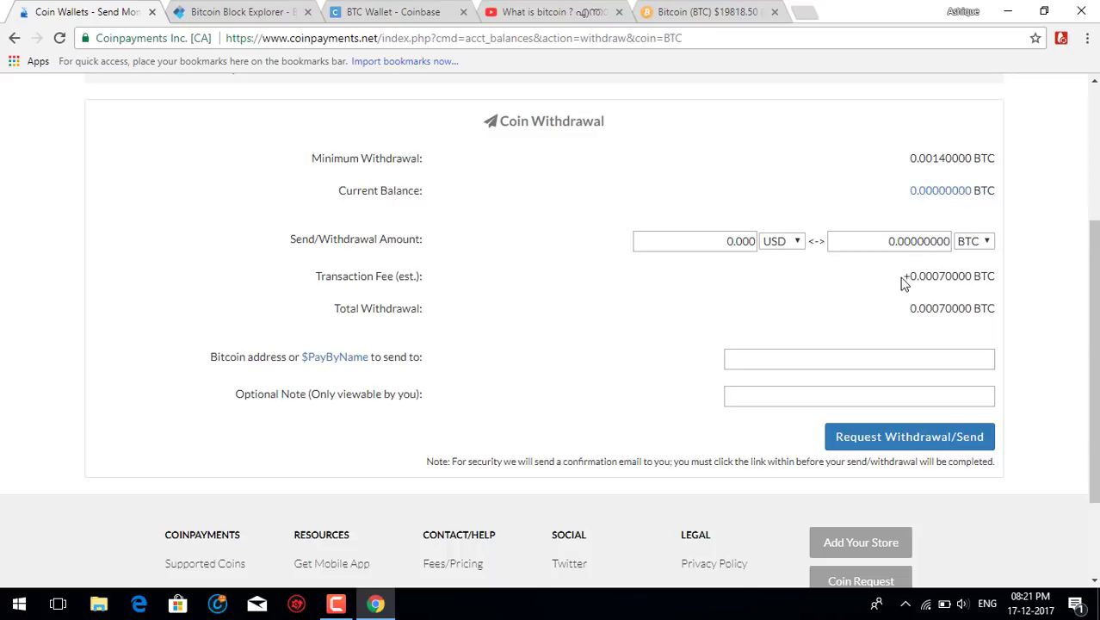
{"action": "left_click_drag", "start_coordinate": [911, 277], "coordinate": [975, 298]}
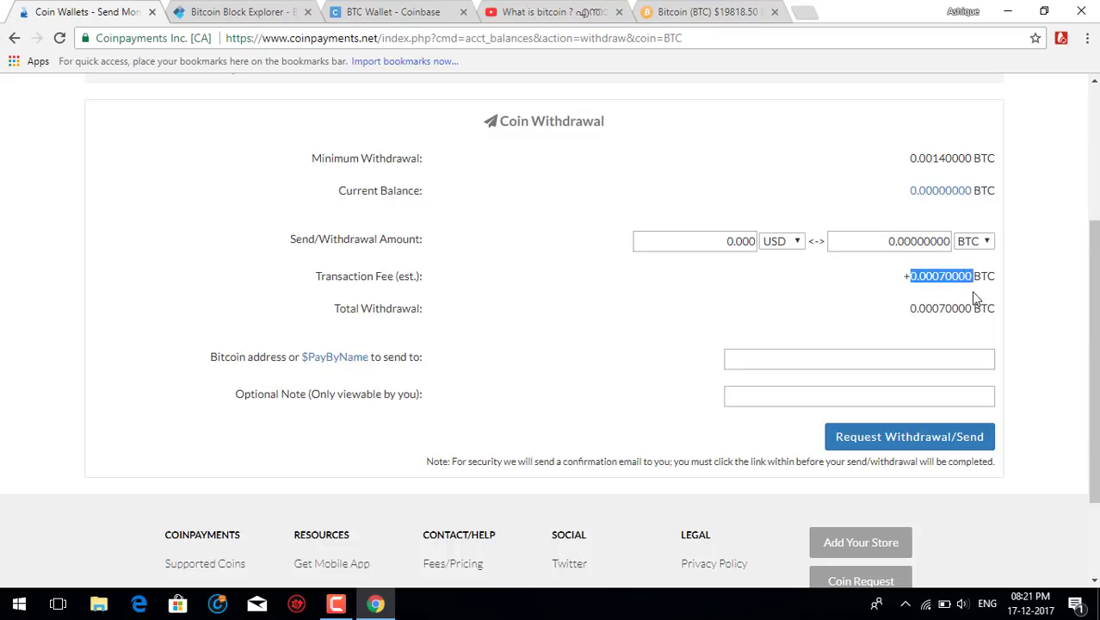
{"action": "scroll", "coordinate": [975, 298], "scroll_direction": "up", "scroll_amount": 2}
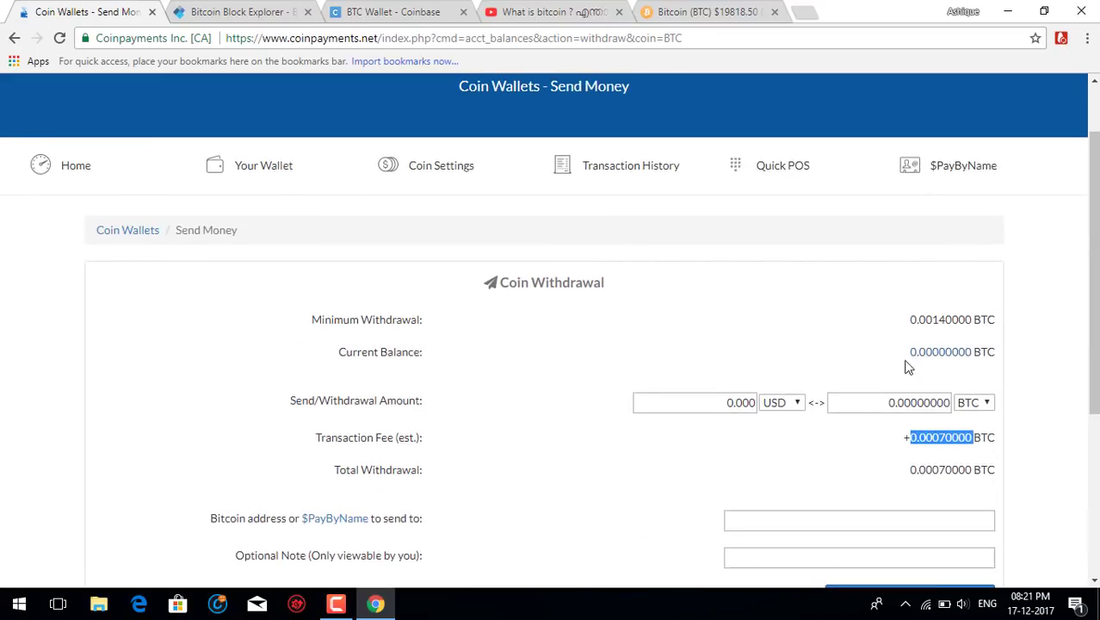
Replace the withdrawal amount with 10 BTC, totalling 10.00070000 BTC, then select the address field.
{"action": "left_click_drag", "start_coordinate": [830, 402], "coordinate": [980, 418]}
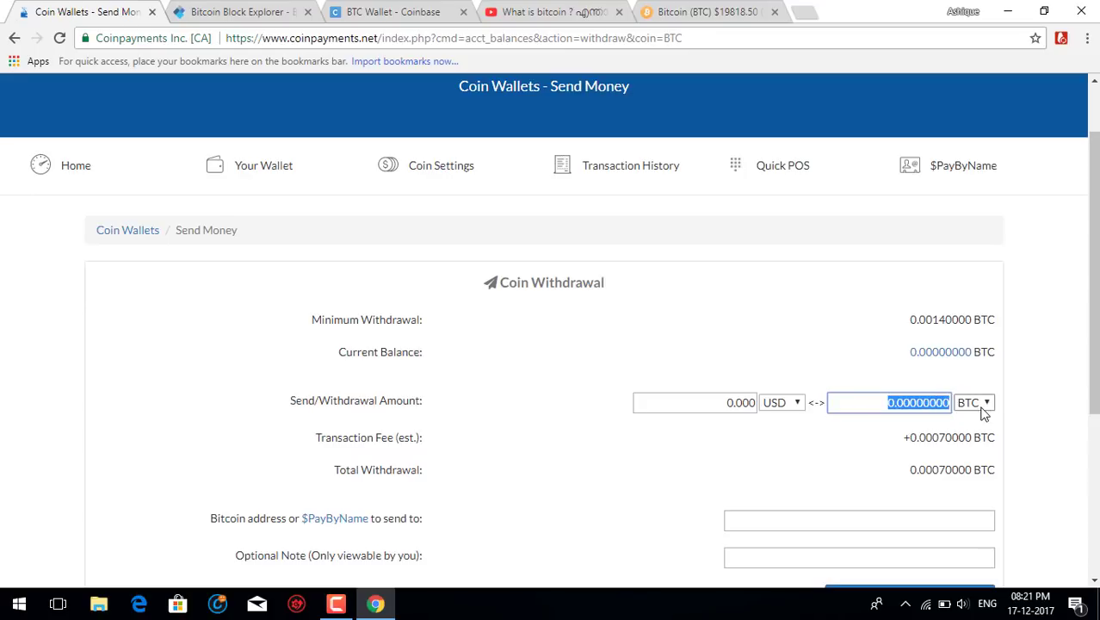
{"action": "key", "text": "BackSpace"}
{"action": "type", "text": "10"}
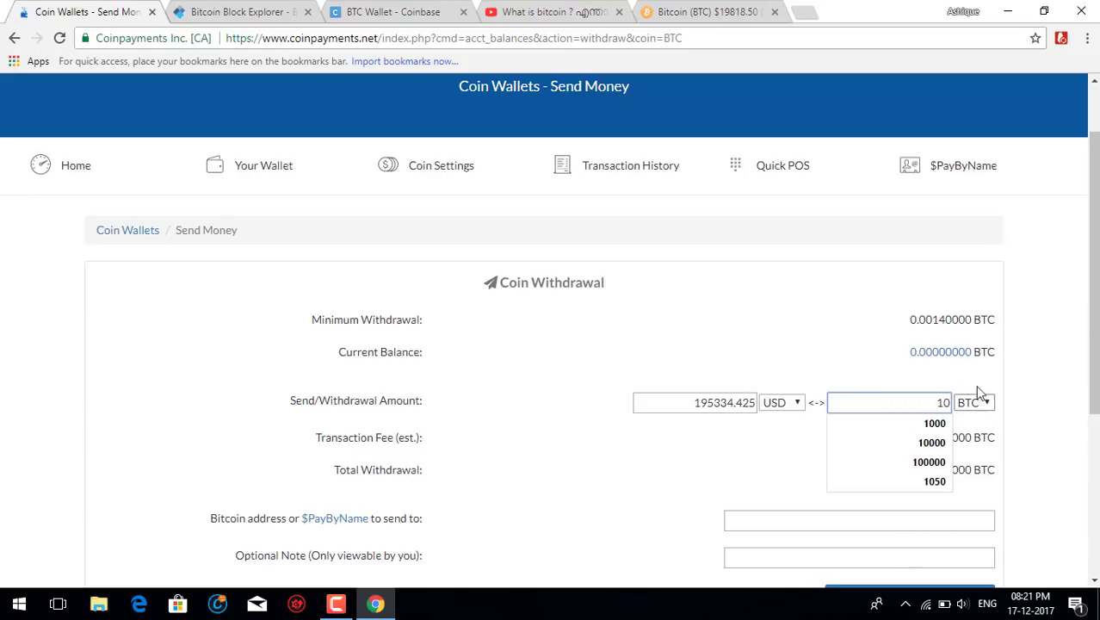
{"action": "left_click", "coordinate": [685, 512]}
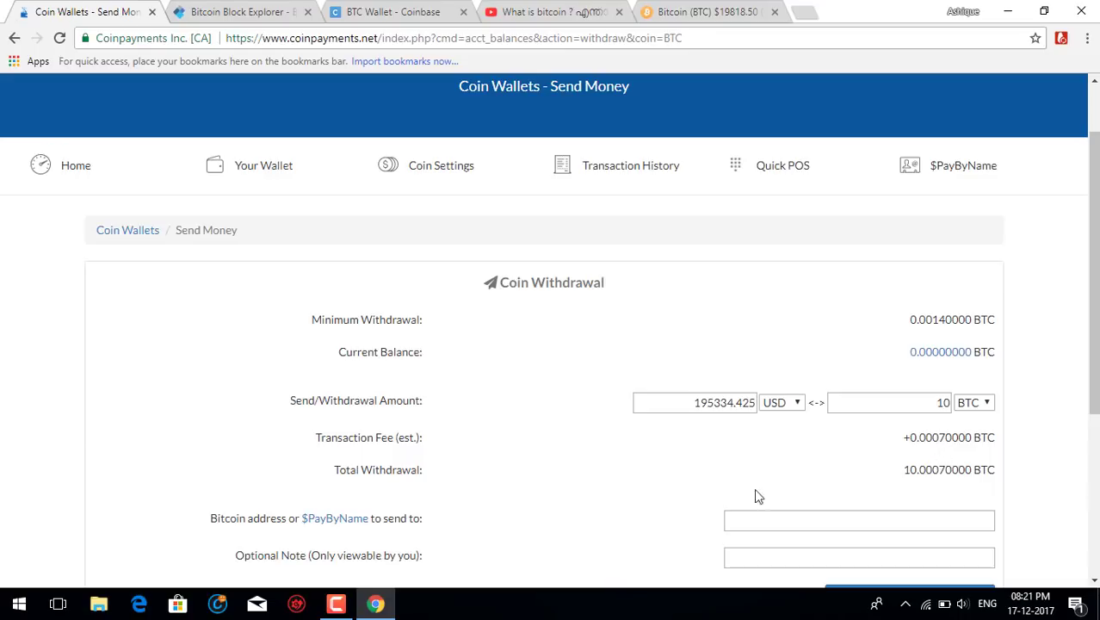
{"action": "scroll", "coordinate": [938, 438], "scroll_direction": "down", "scroll_amount": 1}
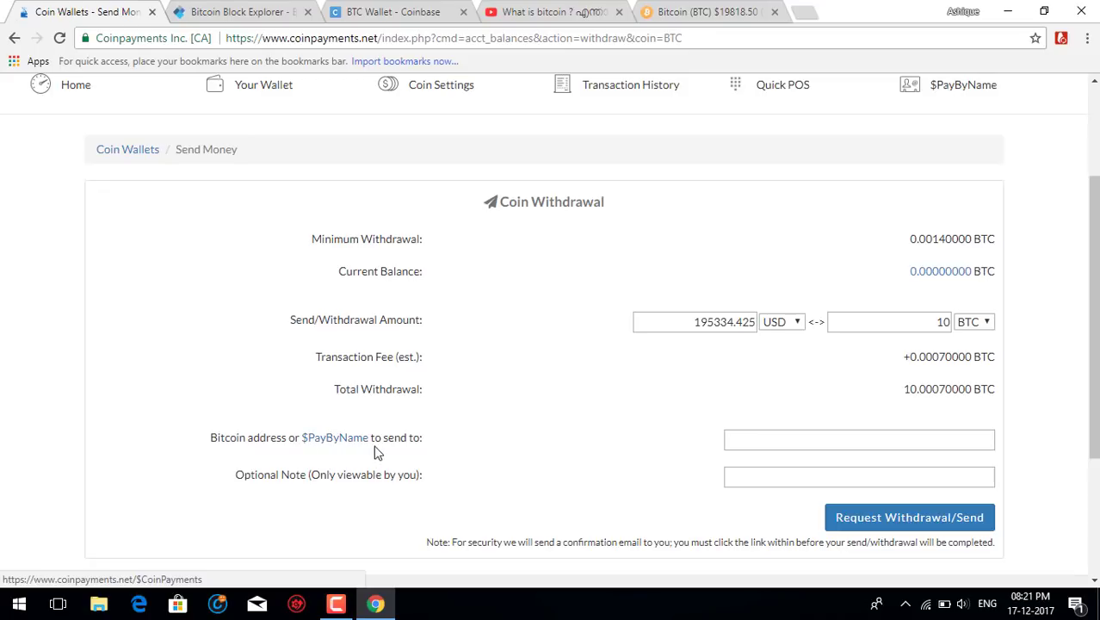
{"action": "left_click", "coordinate": [779, 442]}
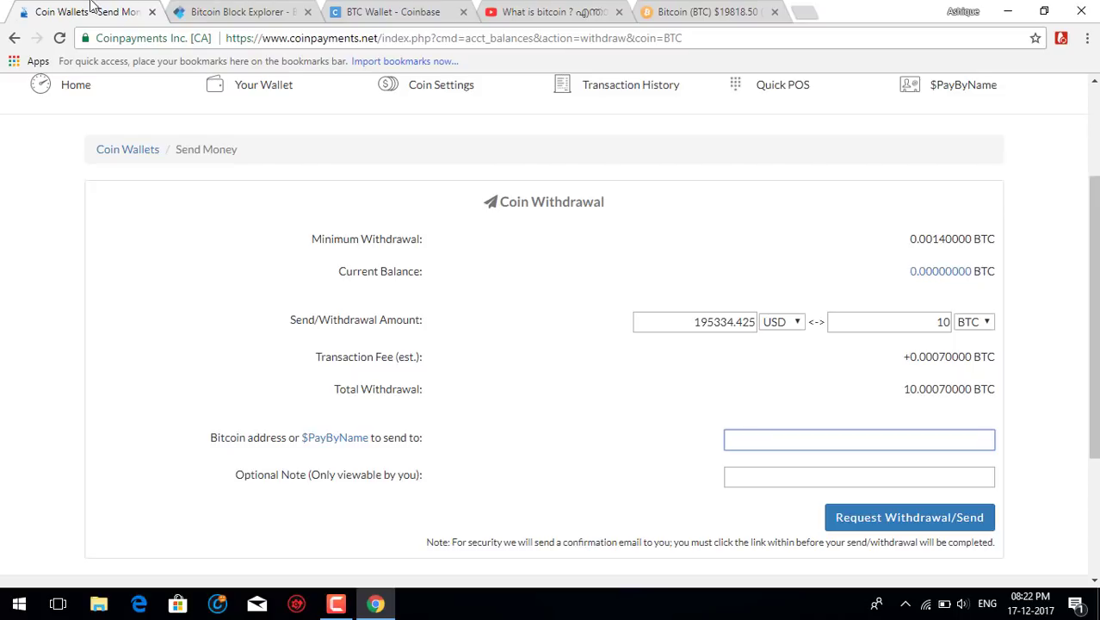
Compare the Coinbase, CoinPayments and blockchain.info tabs, then open CoinPayments' transaction history.
{"action": "left_click", "coordinate": [411, 8]}
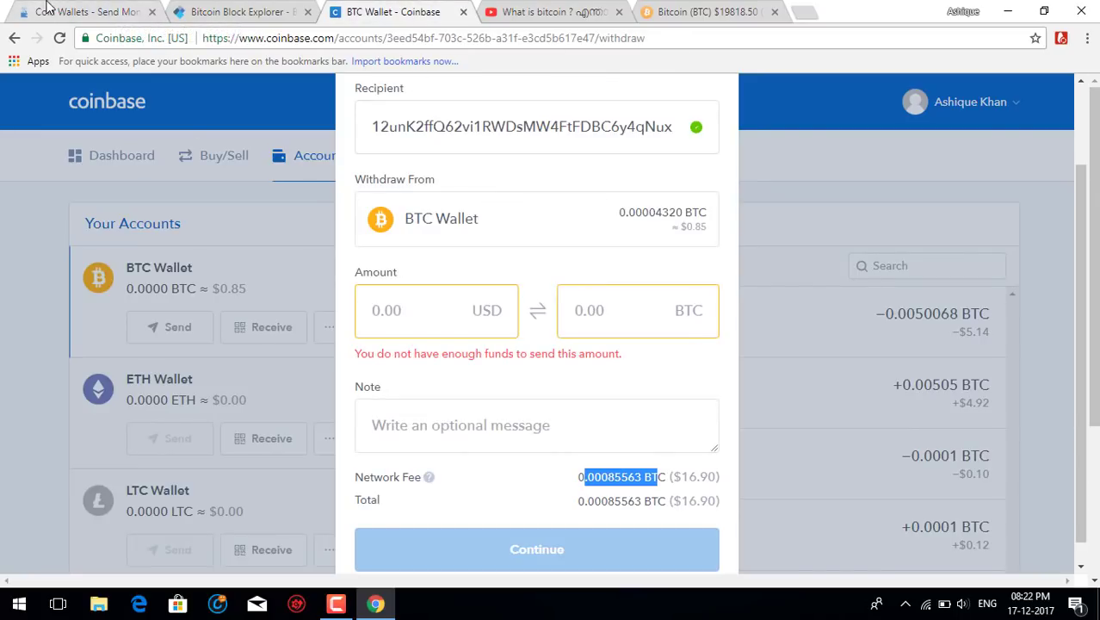
{"action": "left_click", "coordinate": [69, 12]}
{"action": "left_click", "coordinate": [385, 11]}
{"action": "left_click", "coordinate": [241, 10]}
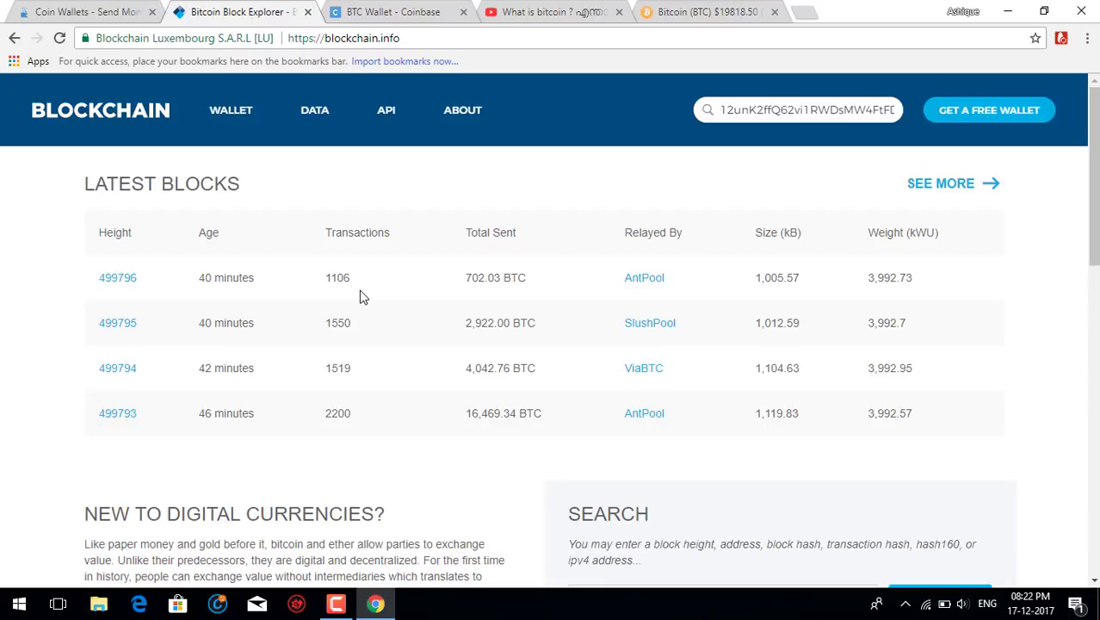
{"action": "left_click", "coordinate": [369, 11]}
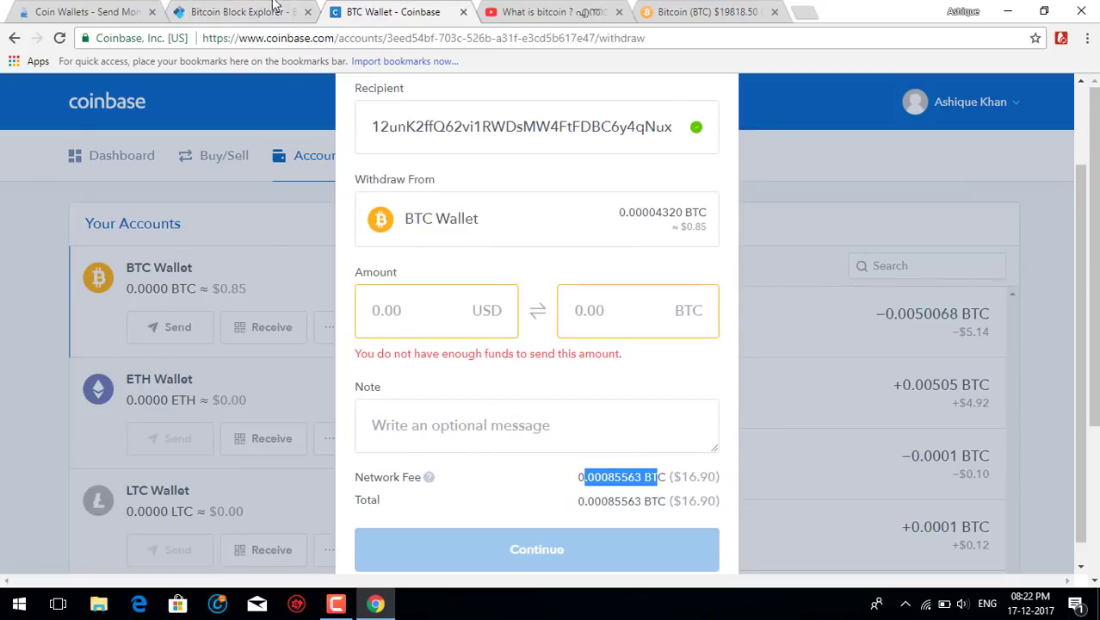
{"action": "left_click", "coordinate": [88, 12]}
{"action": "left_click", "coordinate": [377, 11]}
{"action": "left_click", "coordinate": [116, 11]}
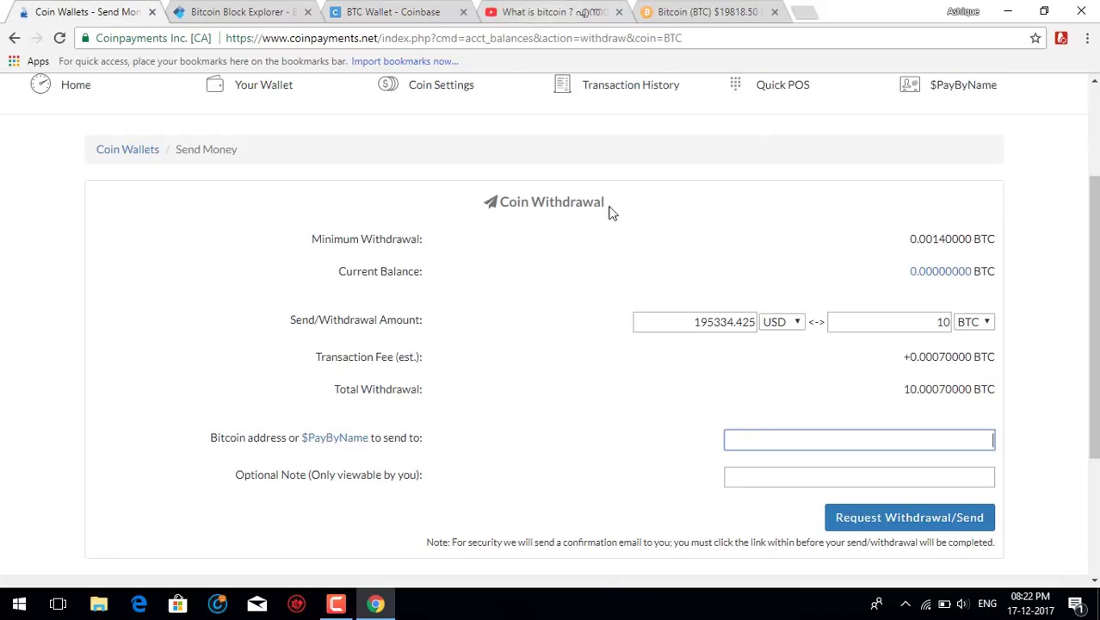
{"action": "scroll", "coordinate": [609, 211], "scroll_direction": "up", "scroll_amount": 2}
{"action": "left_click", "coordinate": [637, 248]}
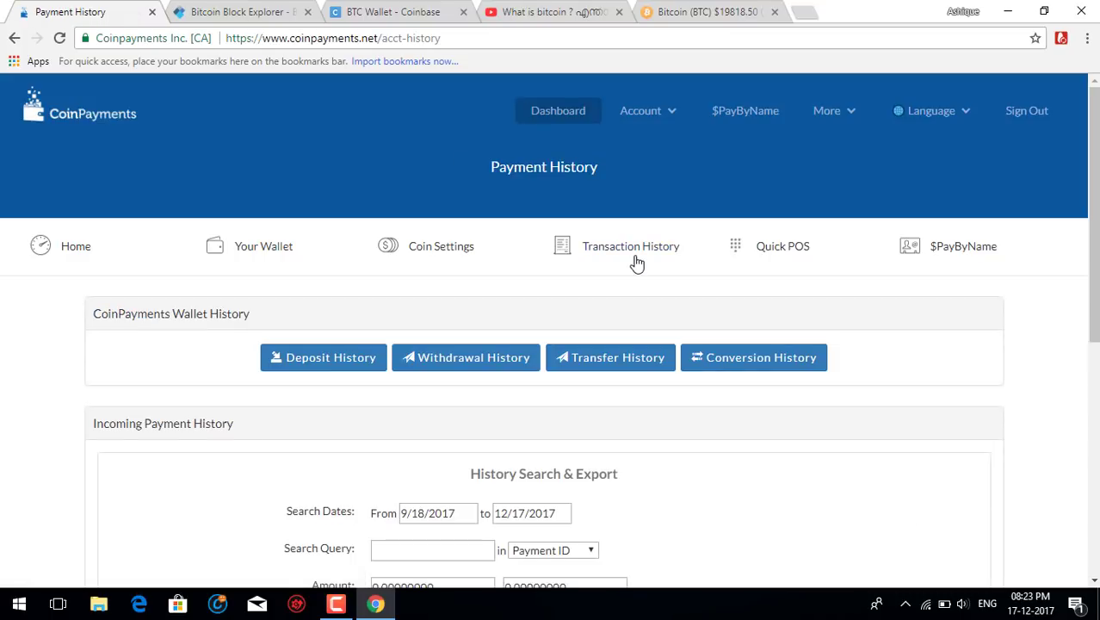
Select the recipient Bitcoin address in Coinbase's Send BTC dialog and close the dialog.
{"action": "left_click", "coordinate": [398, 10]}
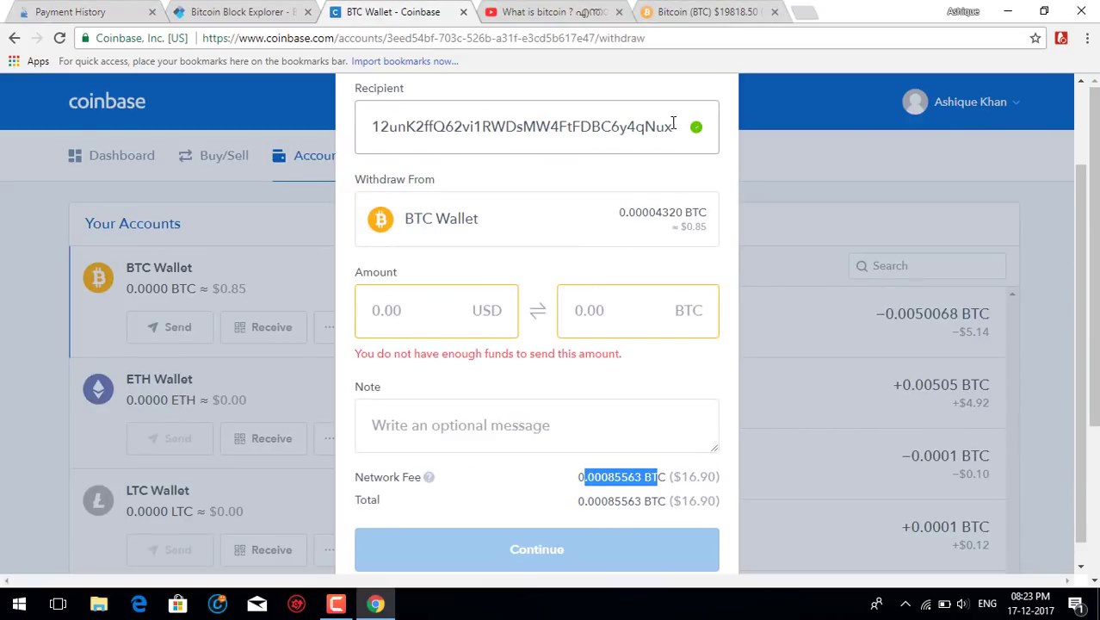
{"action": "left_click_drag", "start_coordinate": [673, 125], "coordinate": [375, 104]}
{"action": "key", "text": "ctrl+c"}
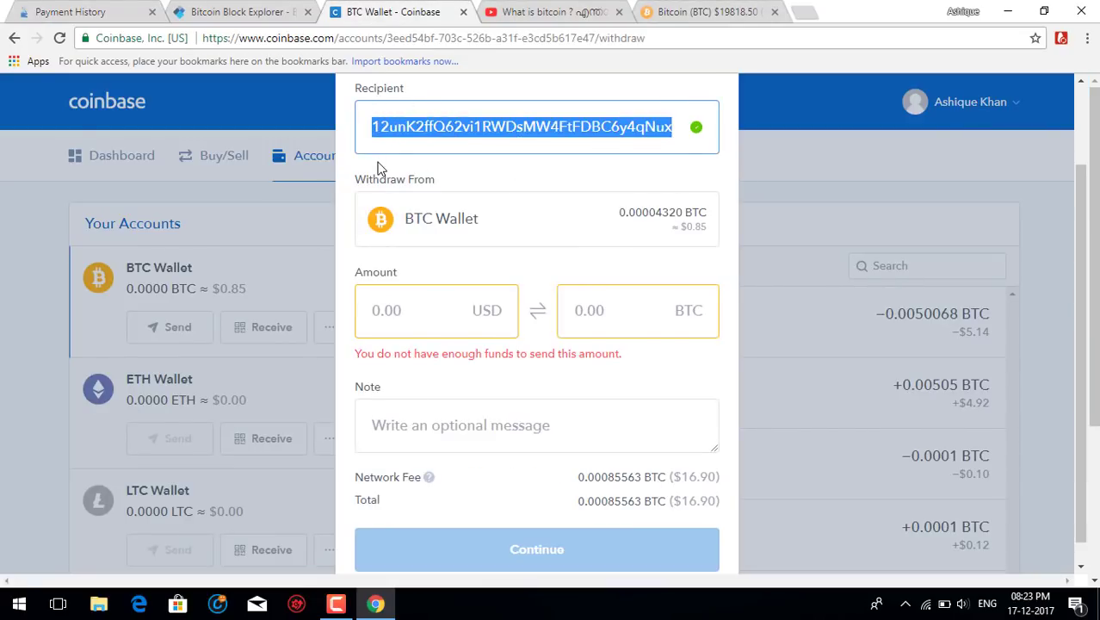
{"action": "scroll", "coordinate": [668, 239], "scroll_direction": "up", "scroll_amount": 3}
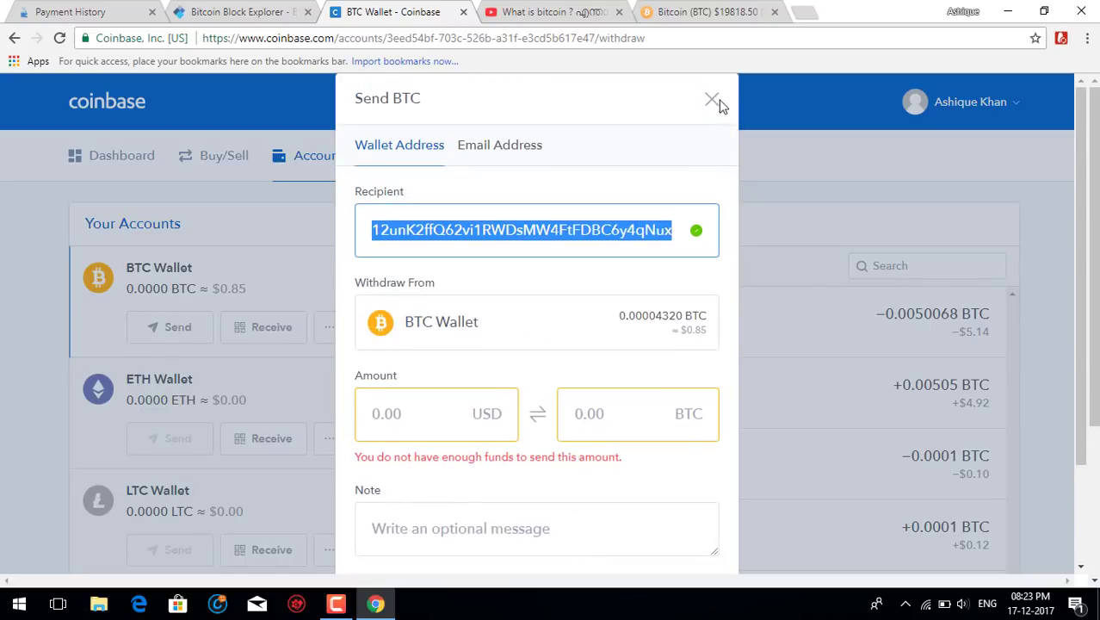
{"action": "left_click", "coordinate": [711, 99]}
{"action": "left_click", "coordinate": [249, 11]}
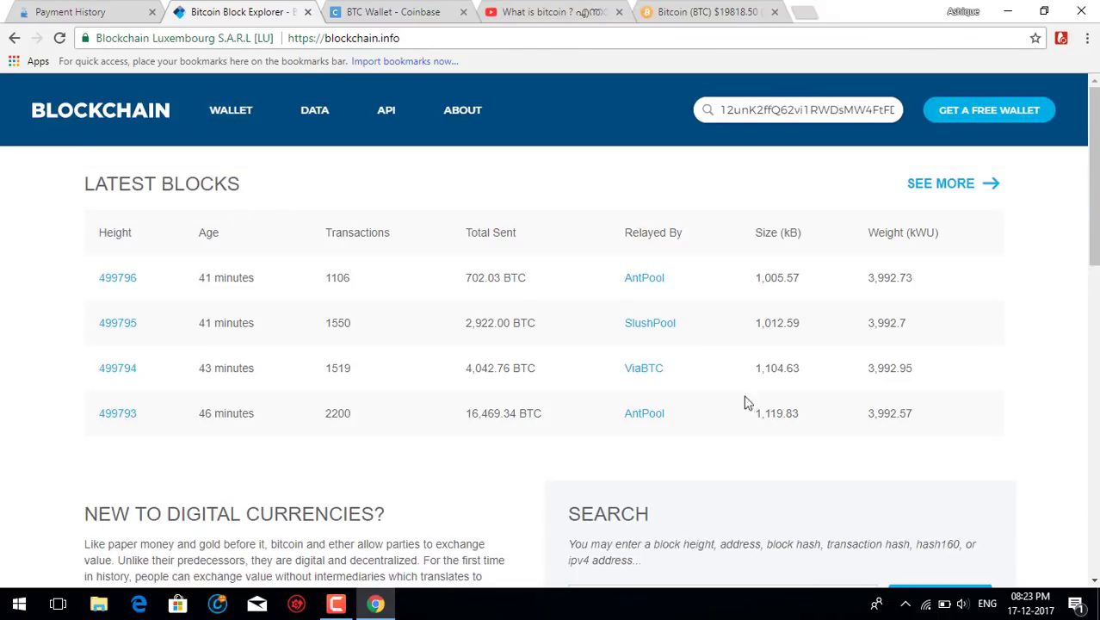
Look up the pasted recipient address on blockchain.info, reloading after the request-limit error.
{"action": "scroll", "coordinate": [844, 362], "scroll_direction": "down", "scroll_amount": 4}
{"action": "scroll", "coordinate": [843, 362], "scroll_direction": "down", "scroll_amount": 4}
{"action": "scroll", "coordinate": [801, 405], "scroll_direction": "up", "scroll_amount": 4}
{"action": "left_click", "coordinate": [643, 280]}
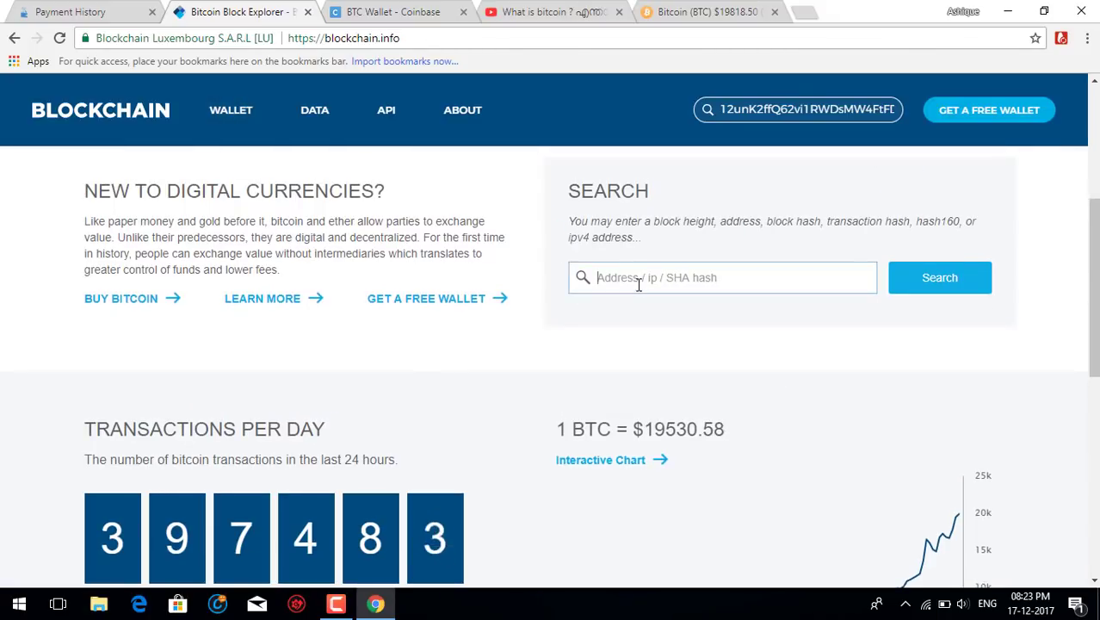
{"action": "key", "text": "ctrl+v"}
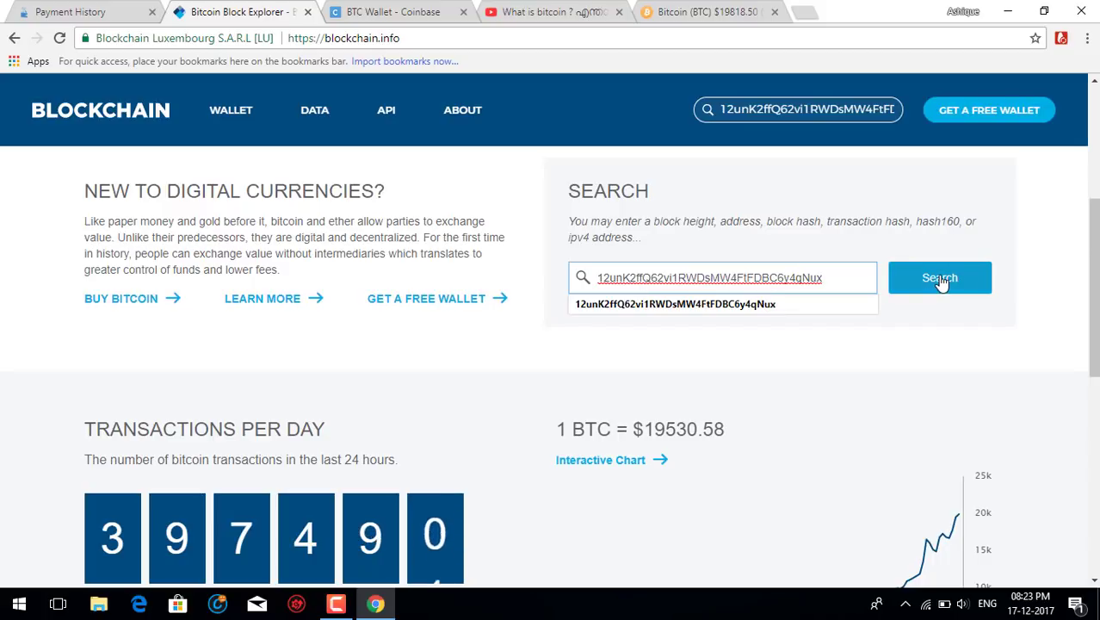
{"action": "left_click", "coordinate": [940, 279]}
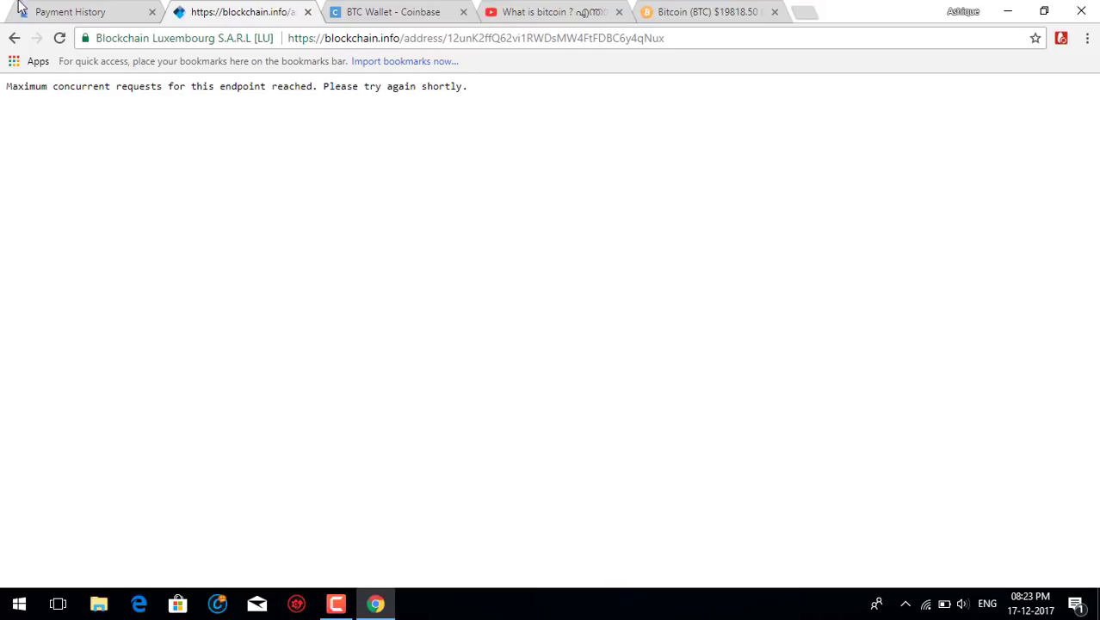
{"action": "left_click", "coordinate": [55, 39]}
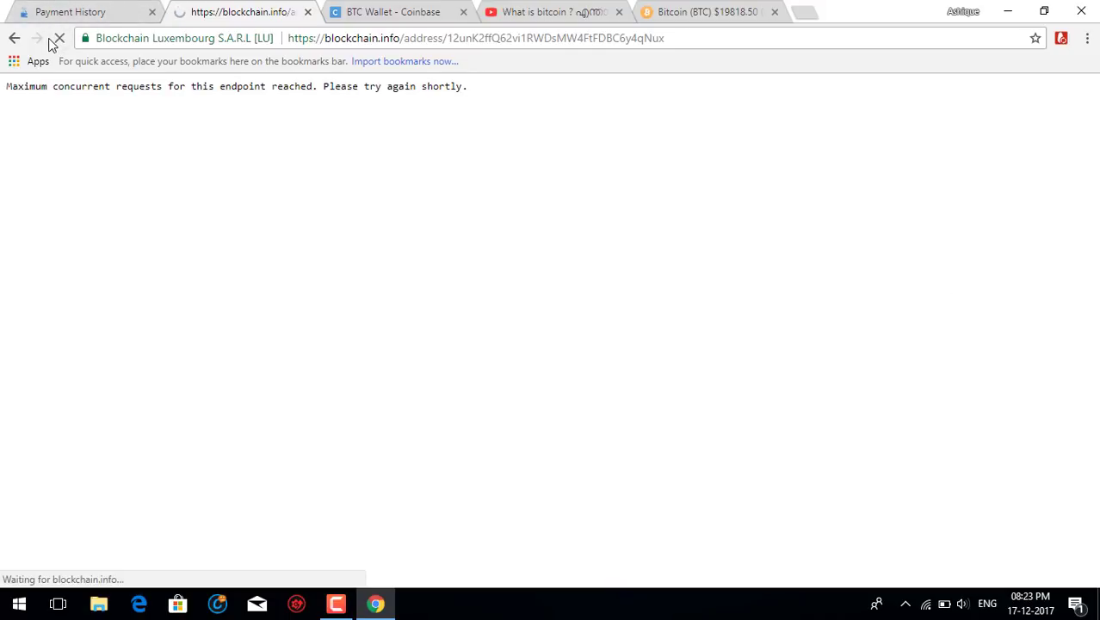
Review the address summary, including 4.14388727 BTC total received, and scroll through its transactions.
{"action": "scroll", "coordinate": [422, 317], "scroll_direction": "down", "scroll_amount": 1}
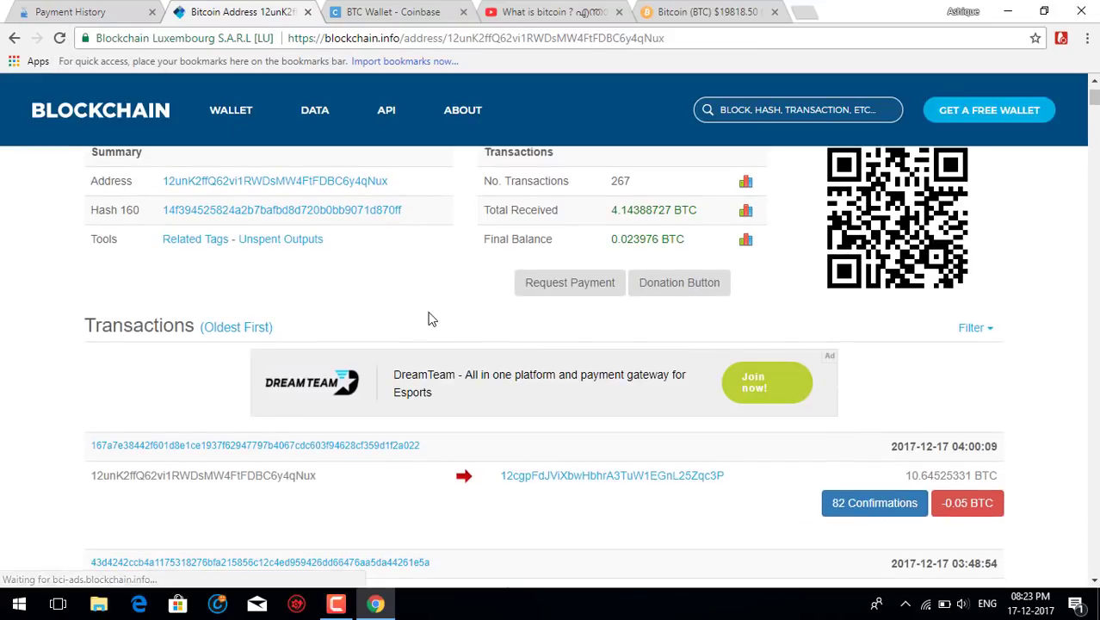
{"action": "scroll", "coordinate": [427, 302], "scroll_direction": "up", "scroll_amount": 1}
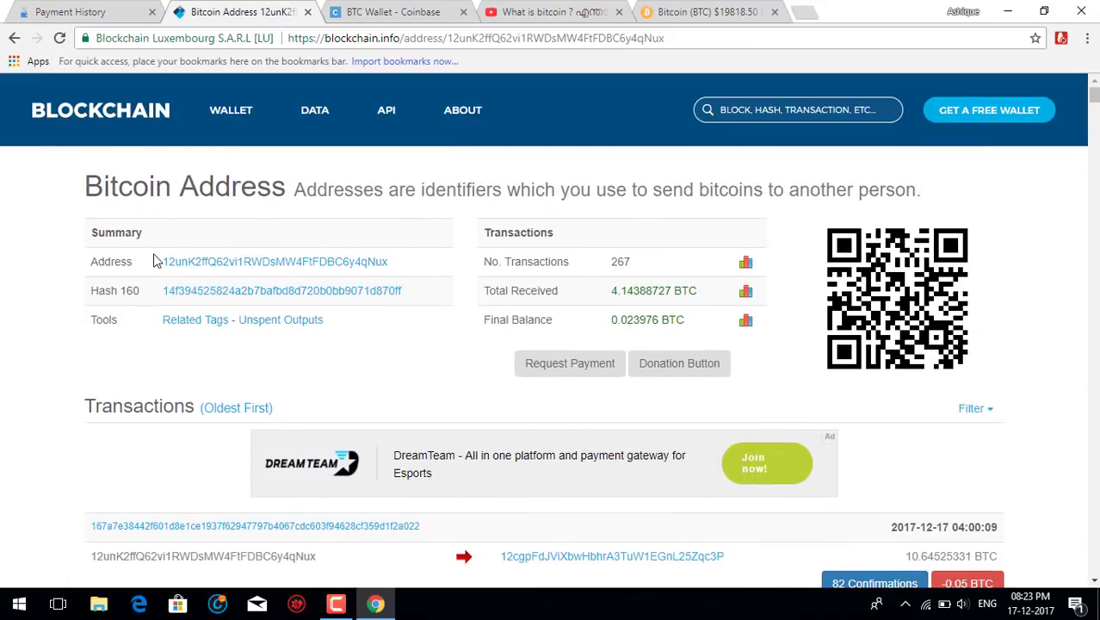
{"action": "triple_click", "coordinate": [629, 289]}
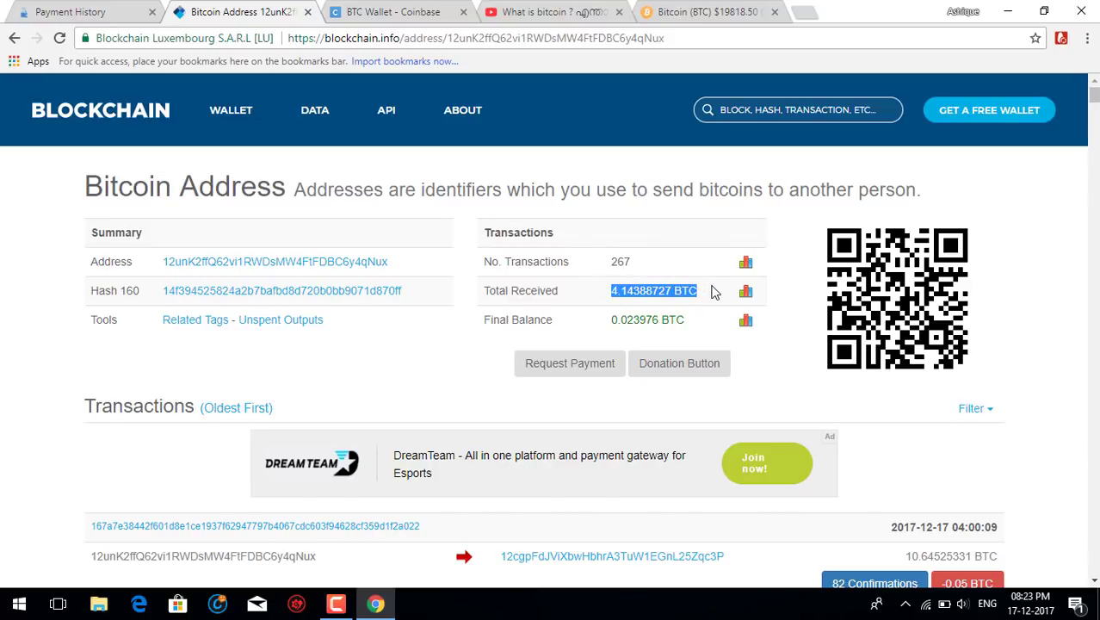
{"action": "left_click", "coordinate": [708, 294]}
{"action": "scroll", "coordinate": [675, 317], "scroll_direction": "down", "scroll_amount": 8}
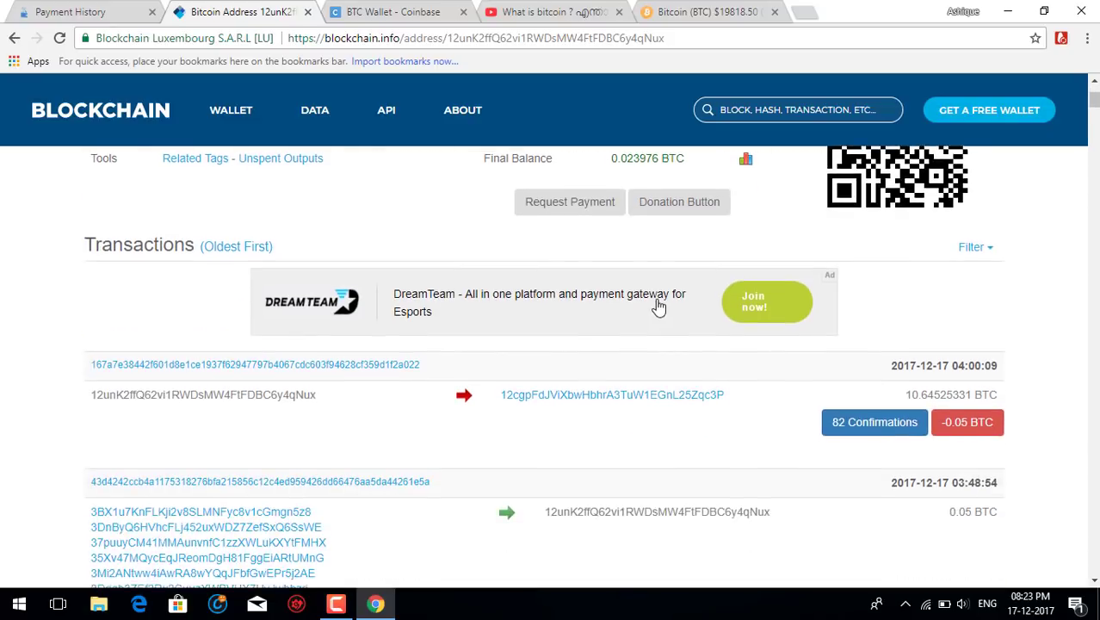
{"action": "scroll", "coordinate": [655, 338], "scroll_direction": "up", "scroll_amount": 5}
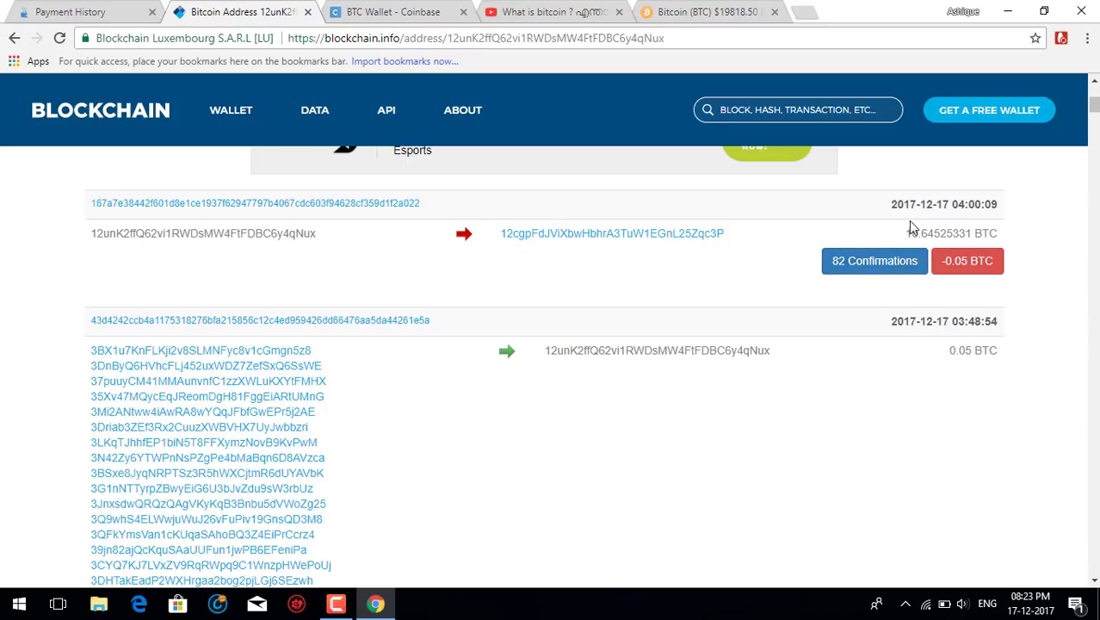
{"action": "scroll", "coordinate": [757, 353], "scroll_direction": "down", "scroll_amount": 8}
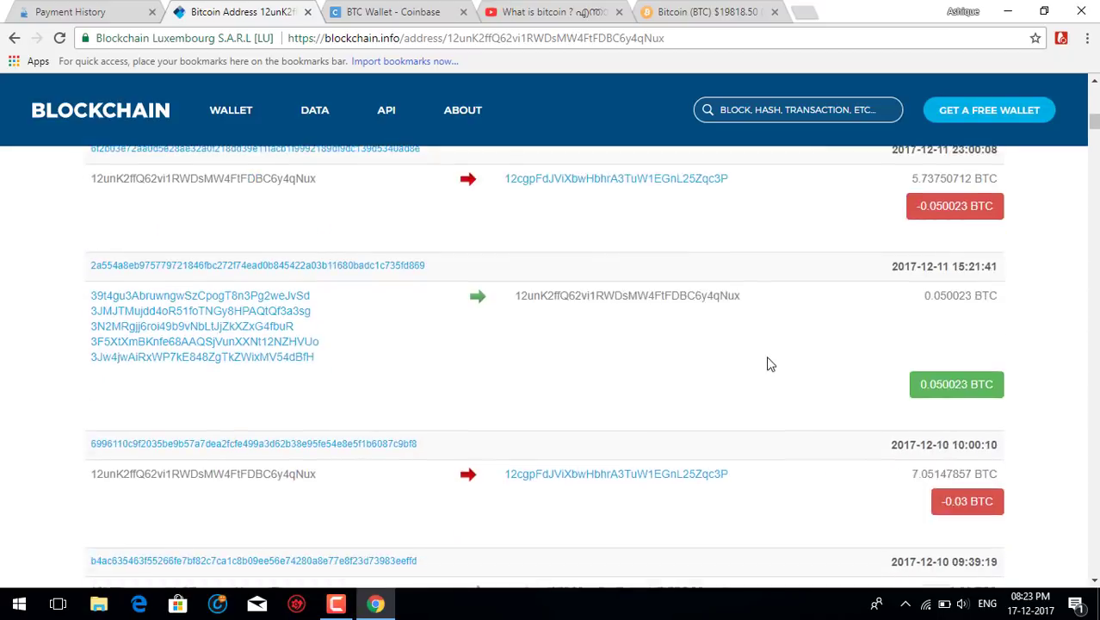
{"action": "scroll", "coordinate": [771, 364], "scroll_direction": "up", "scroll_amount": 10}
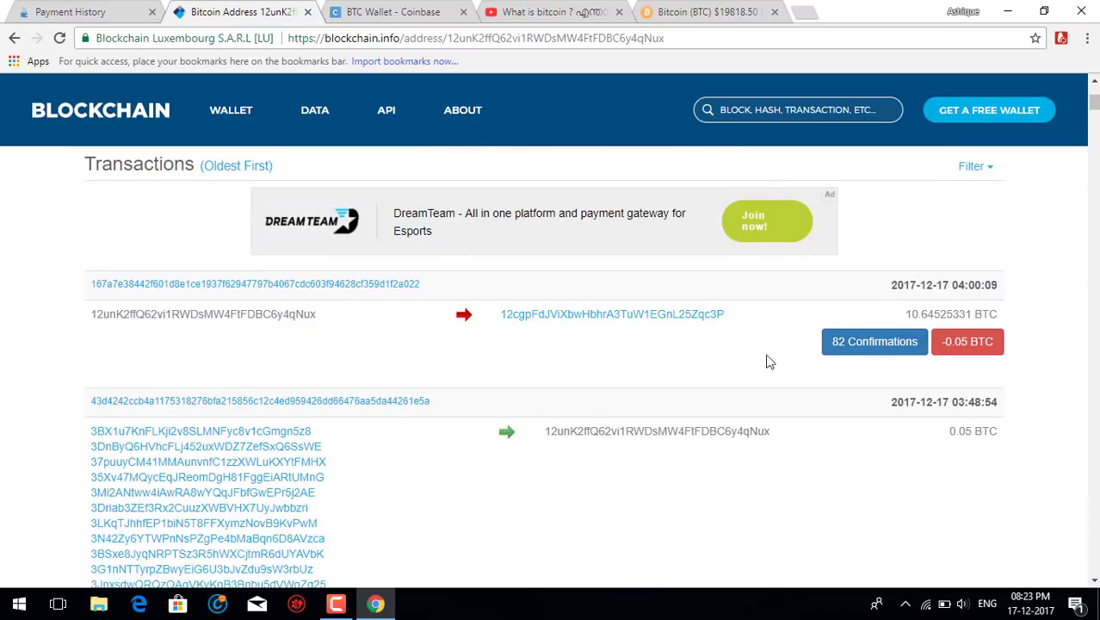
{"action": "scroll", "coordinate": [770, 364], "scroll_direction": "down", "scroll_amount": 20}
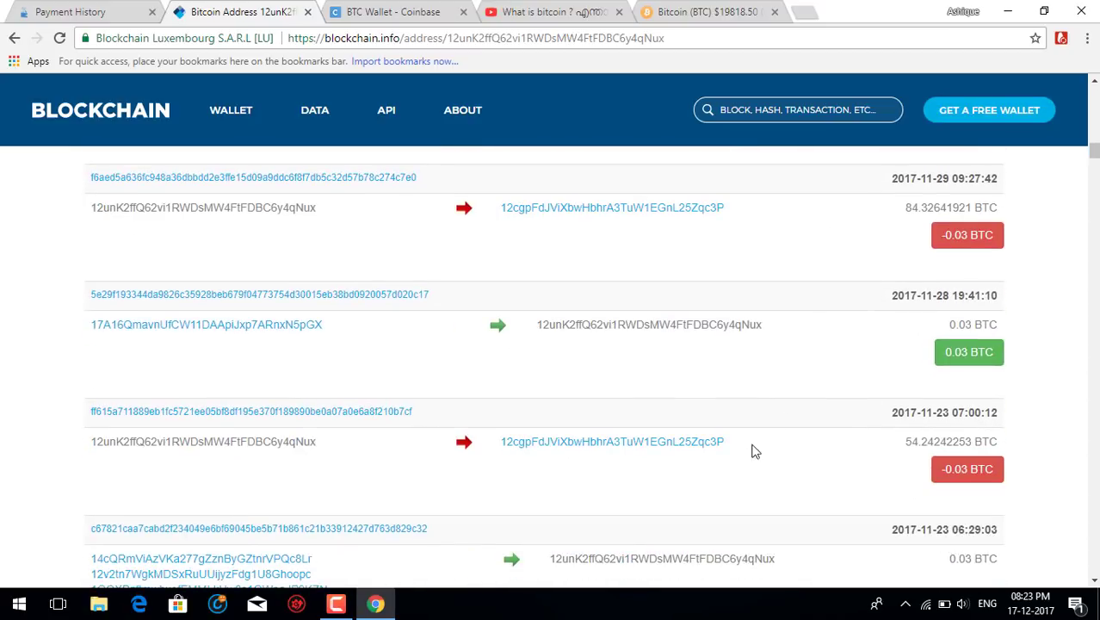
{"action": "scroll", "coordinate": [766, 449], "scroll_direction": "down", "scroll_amount": 15}
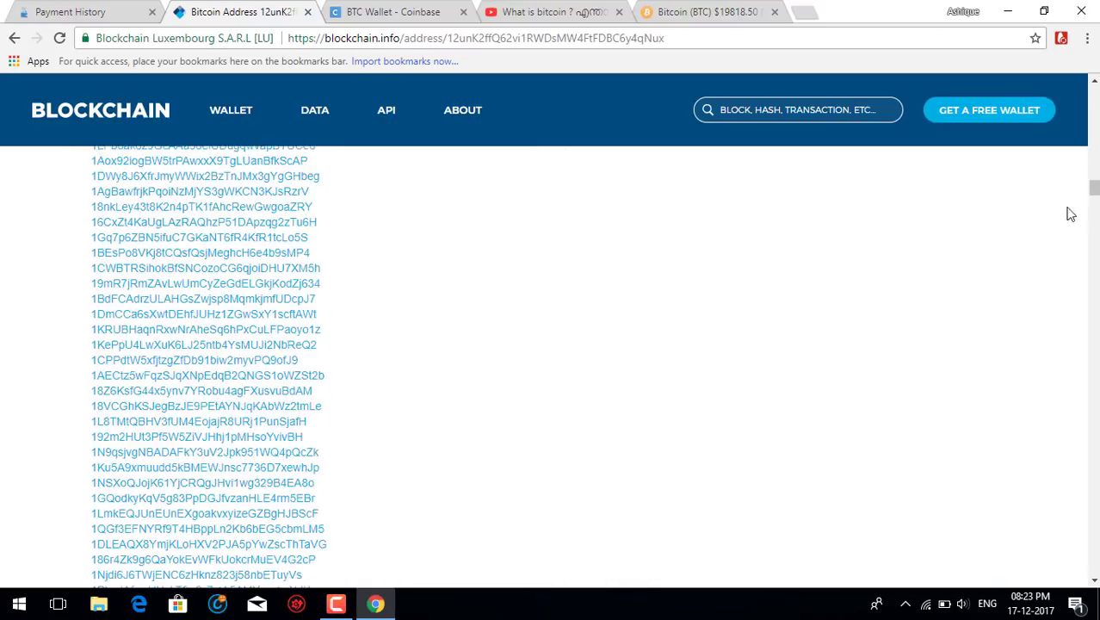
{"action": "left_click_drag", "start_coordinate": [1094, 191], "coordinate": [1093, 95]}
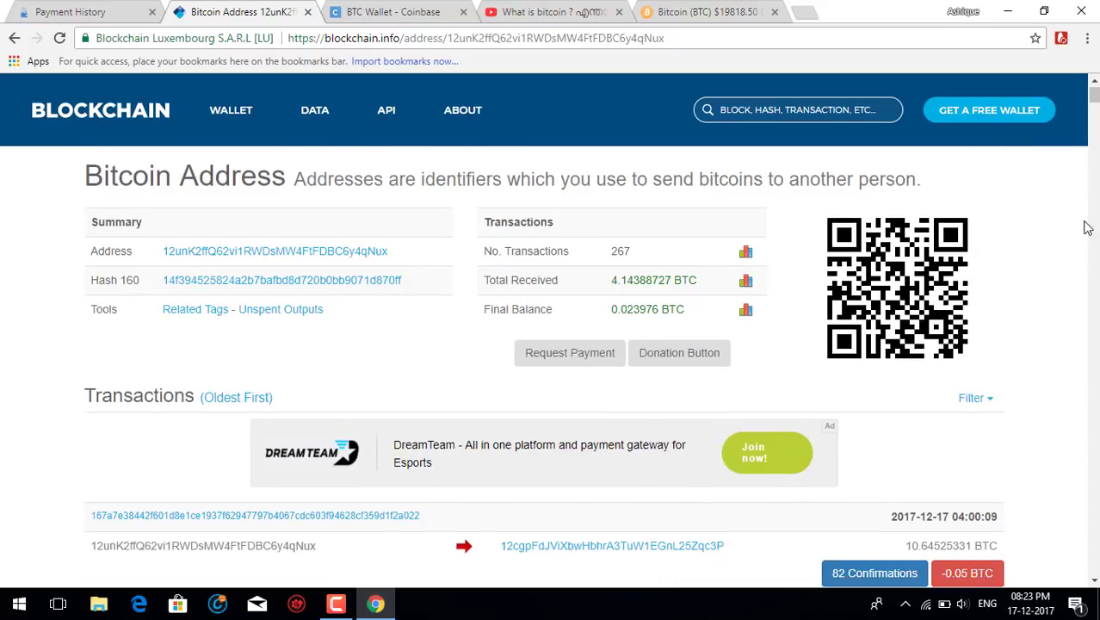
{"action": "scroll", "coordinate": [1066, 305], "scroll_direction": "down", "scroll_amount": 3}
{"action": "scroll", "coordinate": [778, 310], "scroll_direction": "down", "scroll_amount": 1}
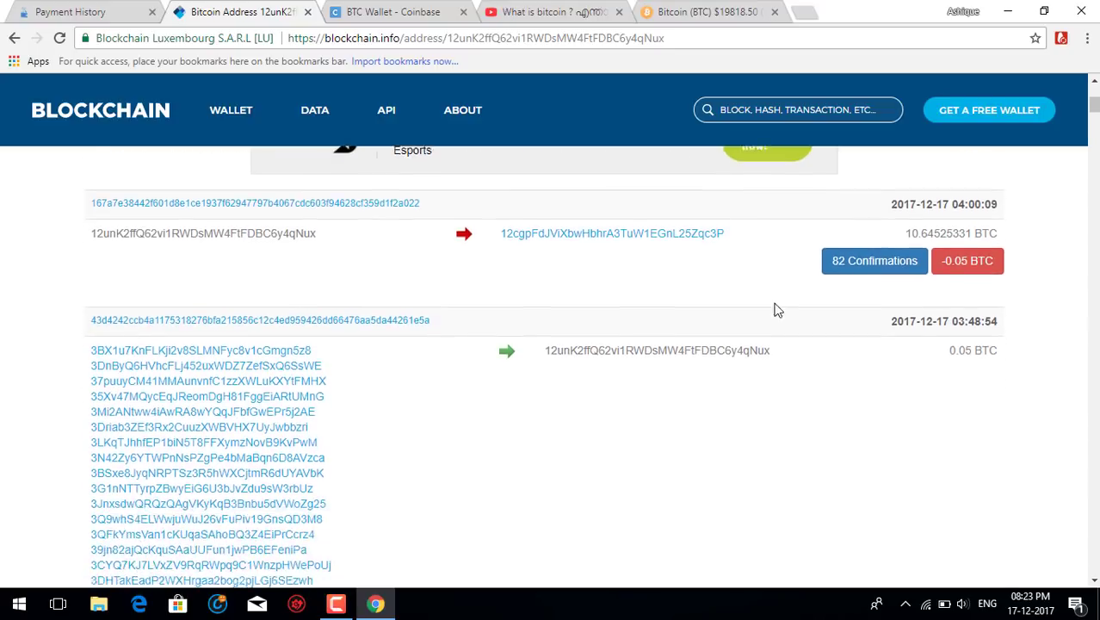
{"action": "scroll", "coordinate": [778, 310], "scroll_direction": "down", "scroll_amount": 3}
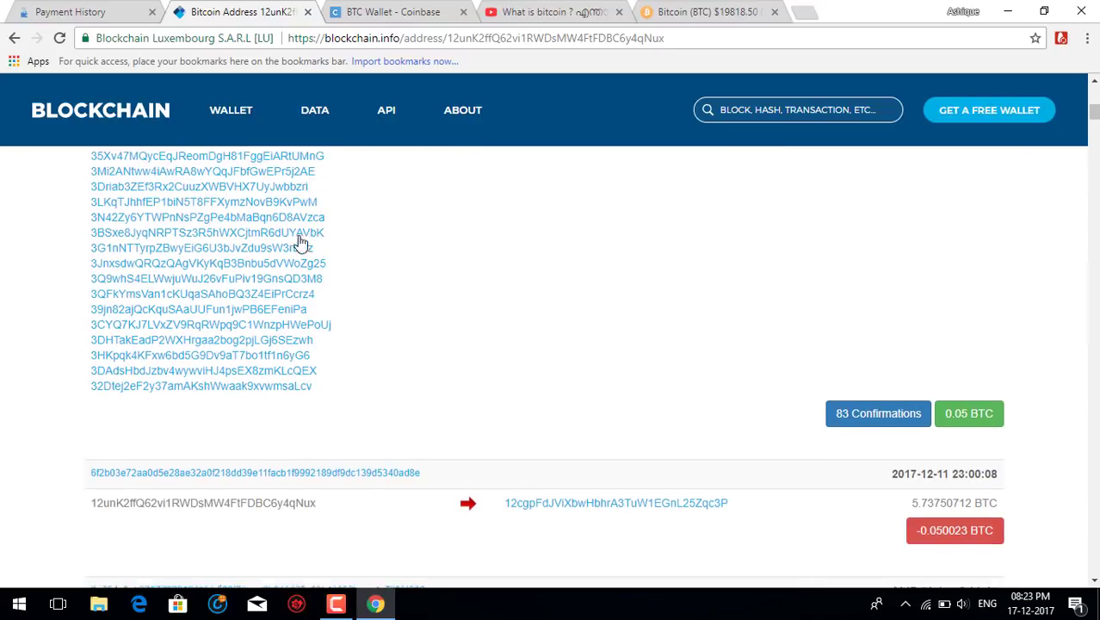
{"action": "scroll", "coordinate": [300, 244], "scroll_direction": "up", "scroll_amount": 7}
{"action": "scroll", "coordinate": [732, 248], "scroll_direction": "down", "scroll_amount": 9}
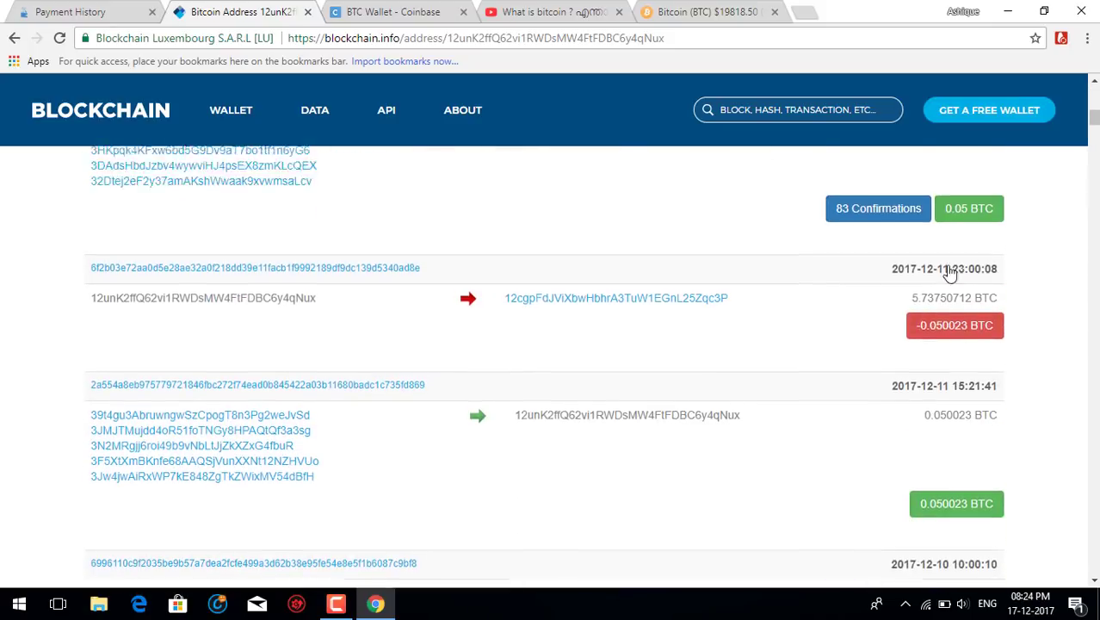
{"action": "scroll", "coordinate": [949, 272], "scroll_direction": "up", "scroll_amount": 2}
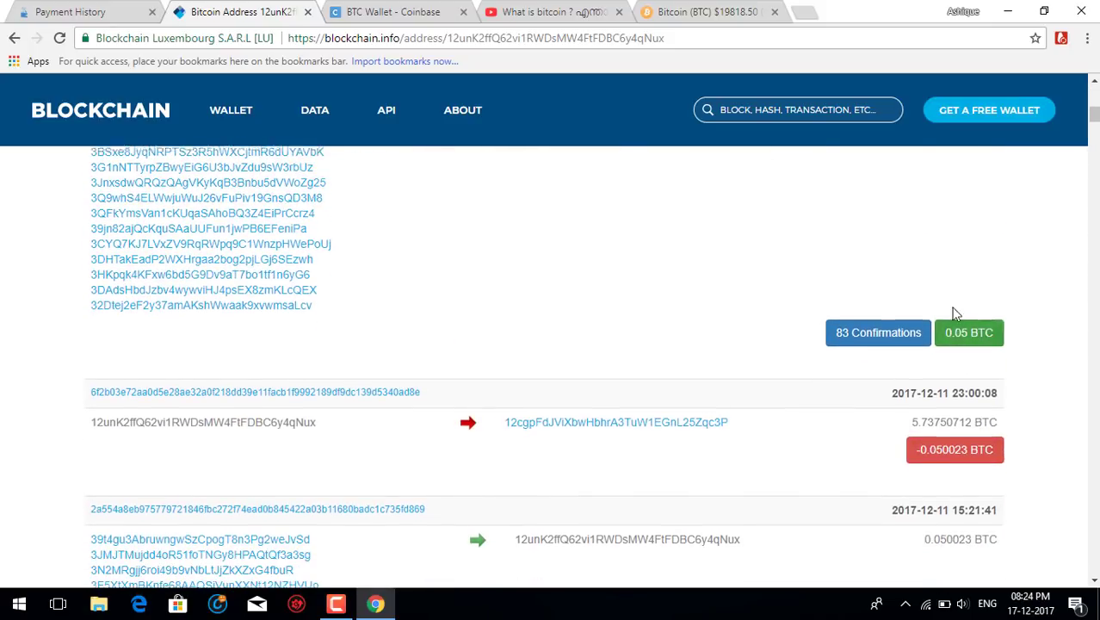
{"action": "scroll", "coordinate": [947, 310], "scroll_direction": "up", "scroll_amount": 5}
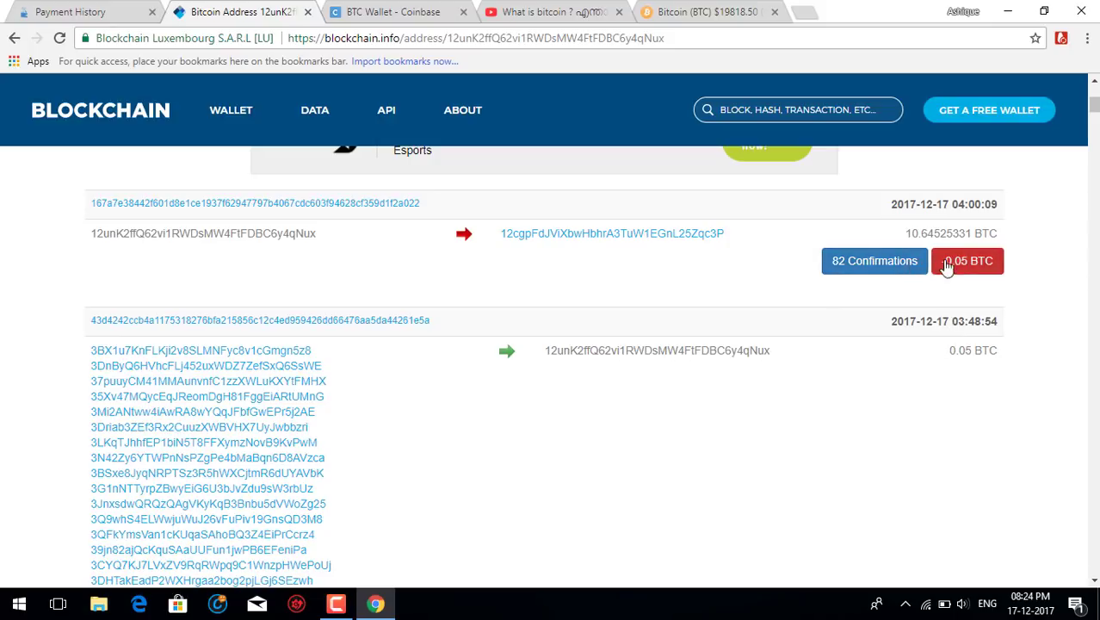
Highlight the newest outgoing transaction and the Address label in the summary.
{"action": "left_click_drag", "start_coordinate": [941, 234], "coordinate": [204, 83]}
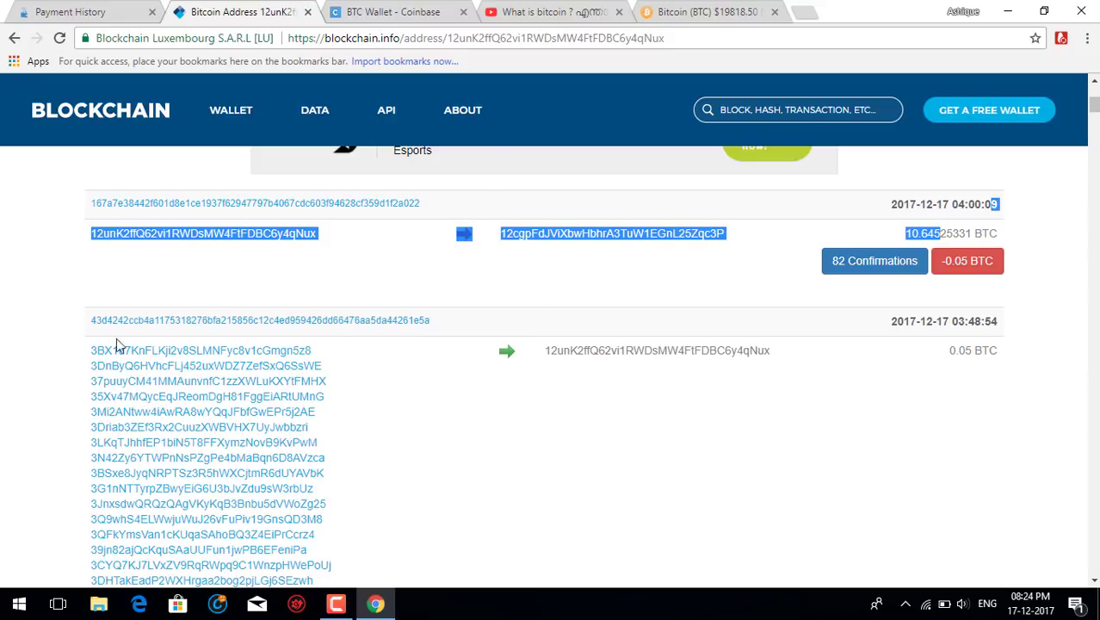
{"action": "scroll", "coordinate": [291, 326], "scroll_direction": "up", "scroll_amount": 4}
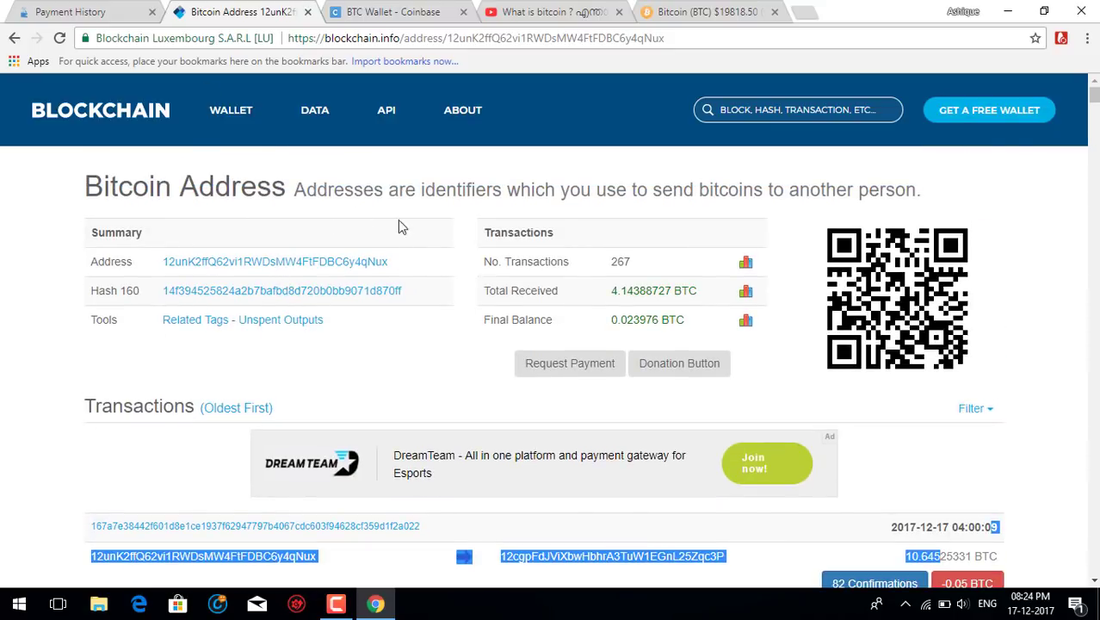
{"action": "left_click_drag", "start_coordinate": [163, 251], "coordinate": [382, 236]}
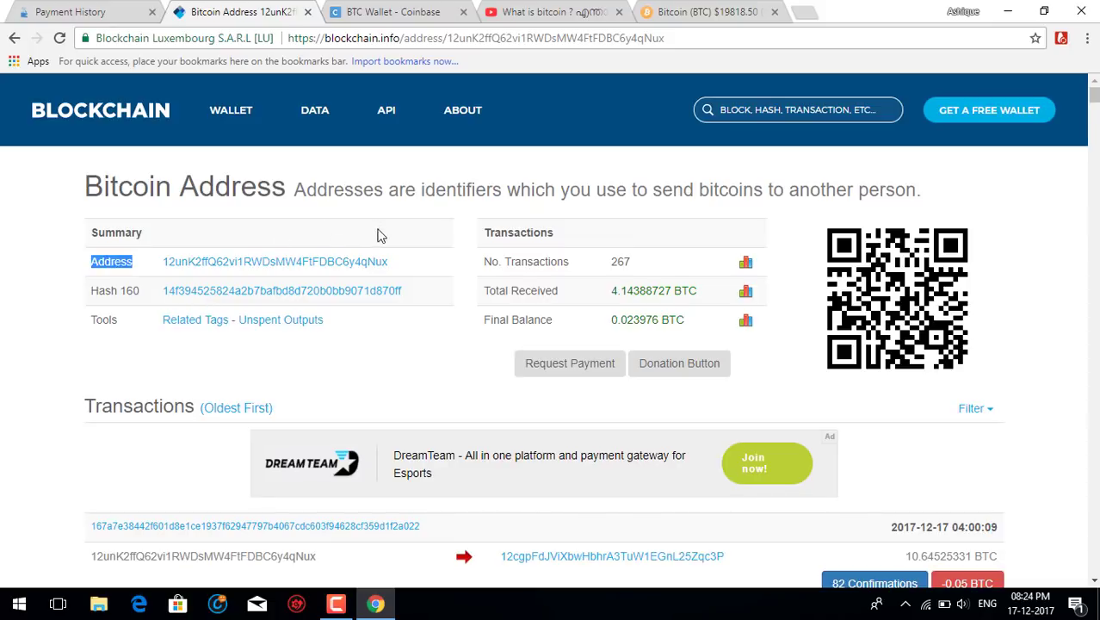
{"action": "scroll", "coordinate": [338, 366], "scroll_direction": "down", "scroll_amount": 4}
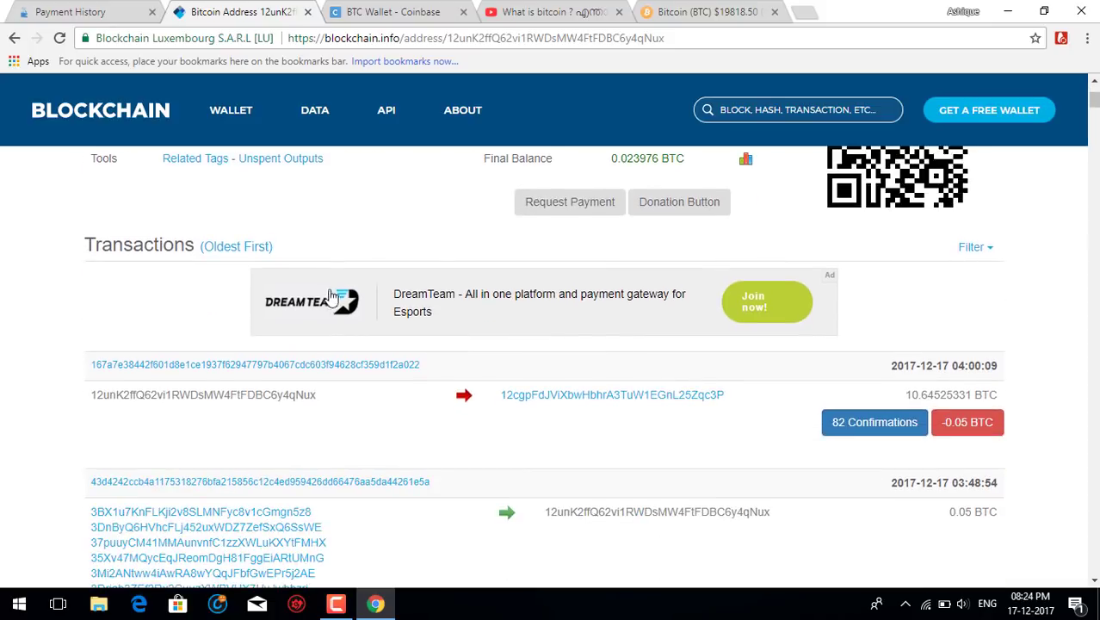
{"action": "scroll", "coordinate": [667, 345], "scroll_direction": "down", "scroll_amount": 3}
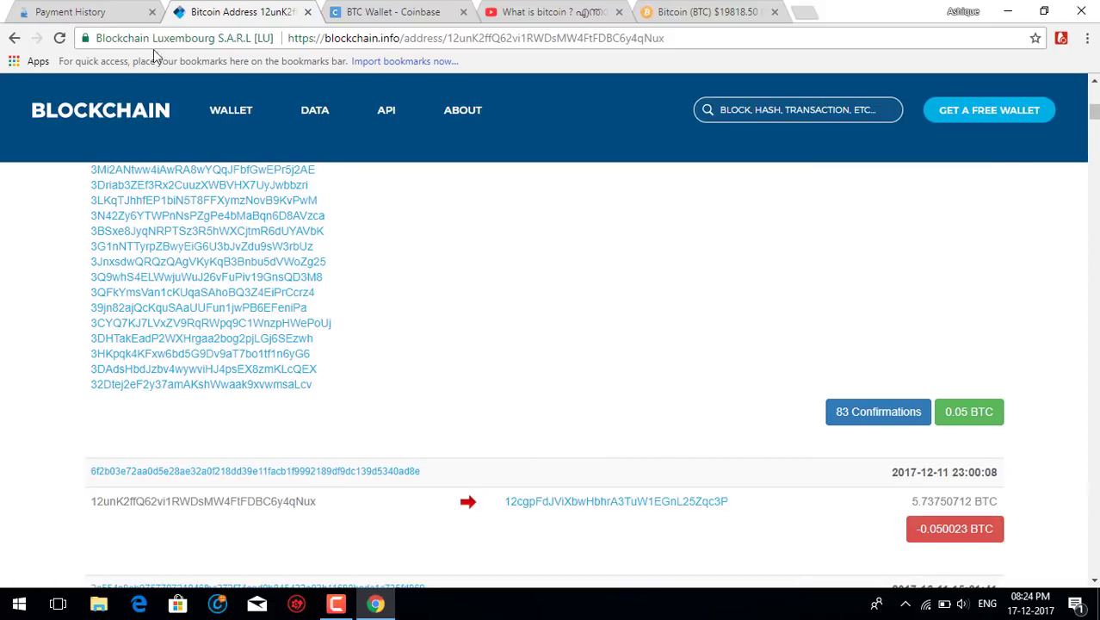
{"action": "scroll", "coordinate": [712, 366], "scroll_direction": "up", "scroll_amount": 5}
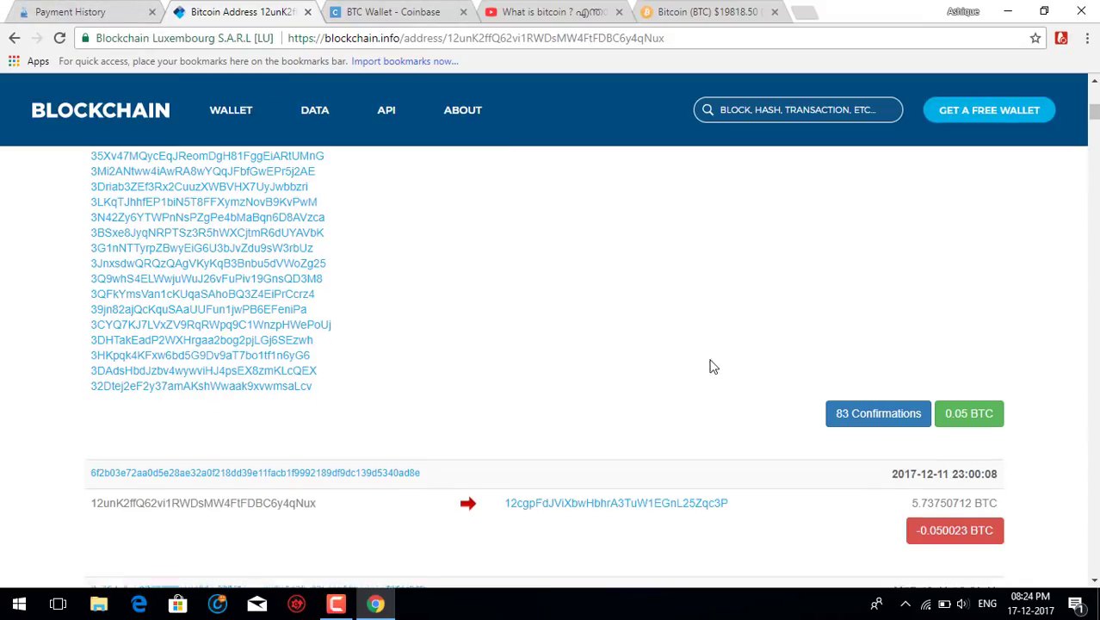
Glance at CoinPayments' payment history, then return to the address page's incoming 0.05 BTC transaction.
{"action": "left_click", "coordinate": [51, 12]}
{"action": "scroll", "coordinate": [565, 475], "scroll_direction": "down", "scroll_amount": 5}
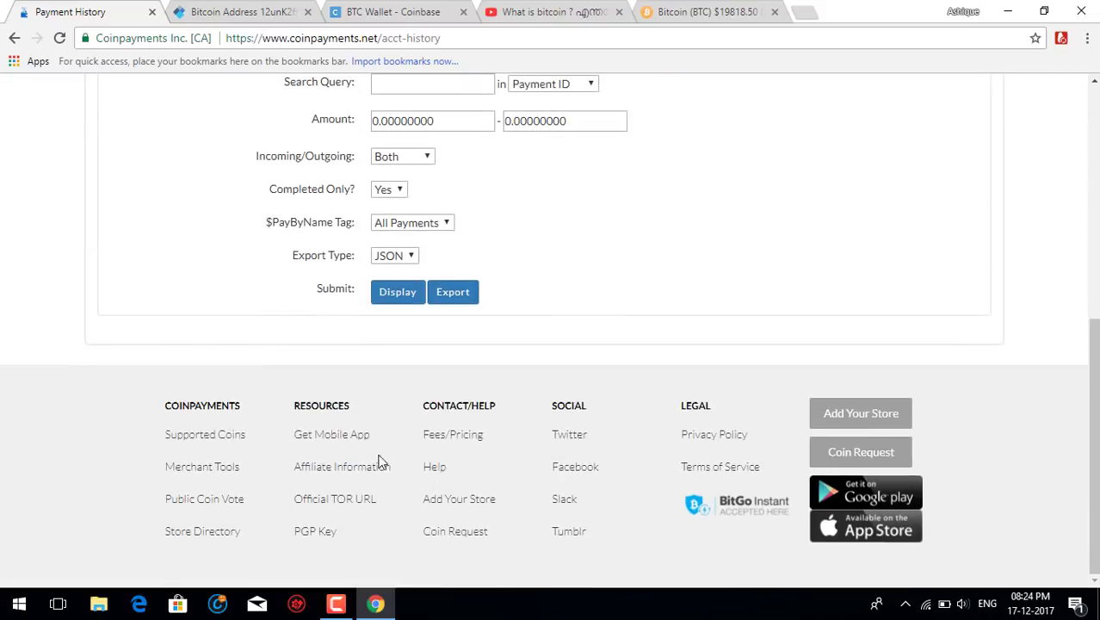
{"action": "scroll", "coordinate": [379, 462], "scroll_direction": "up", "scroll_amount": 3}
{"action": "left_click", "coordinate": [240, 9]}
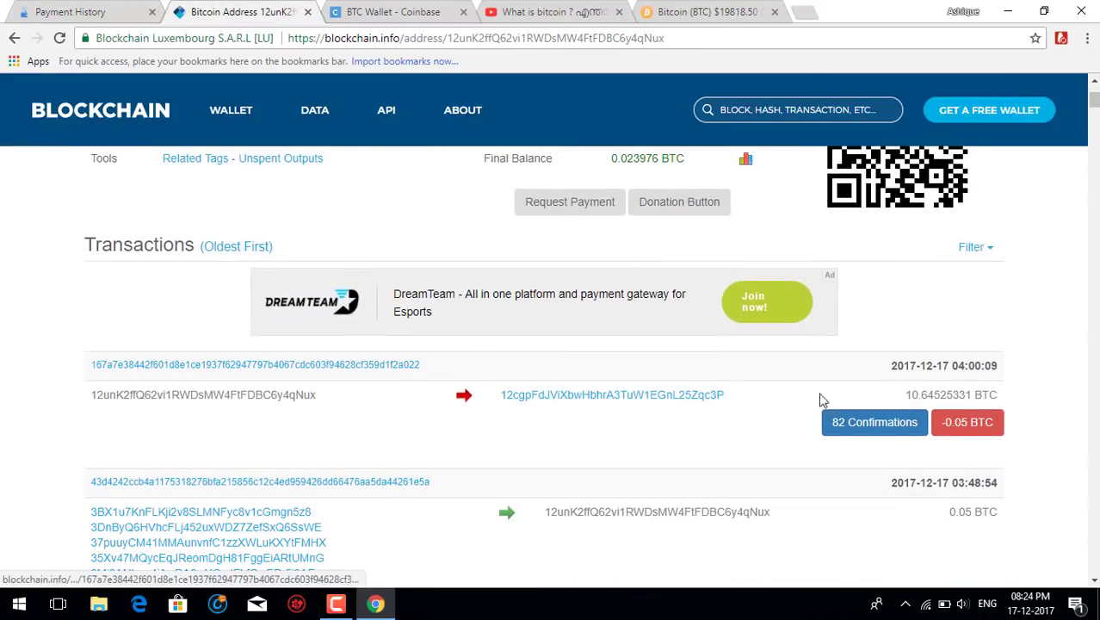
{"action": "scroll", "coordinate": [849, 422], "scroll_direction": "down", "scroll_amount": 4}
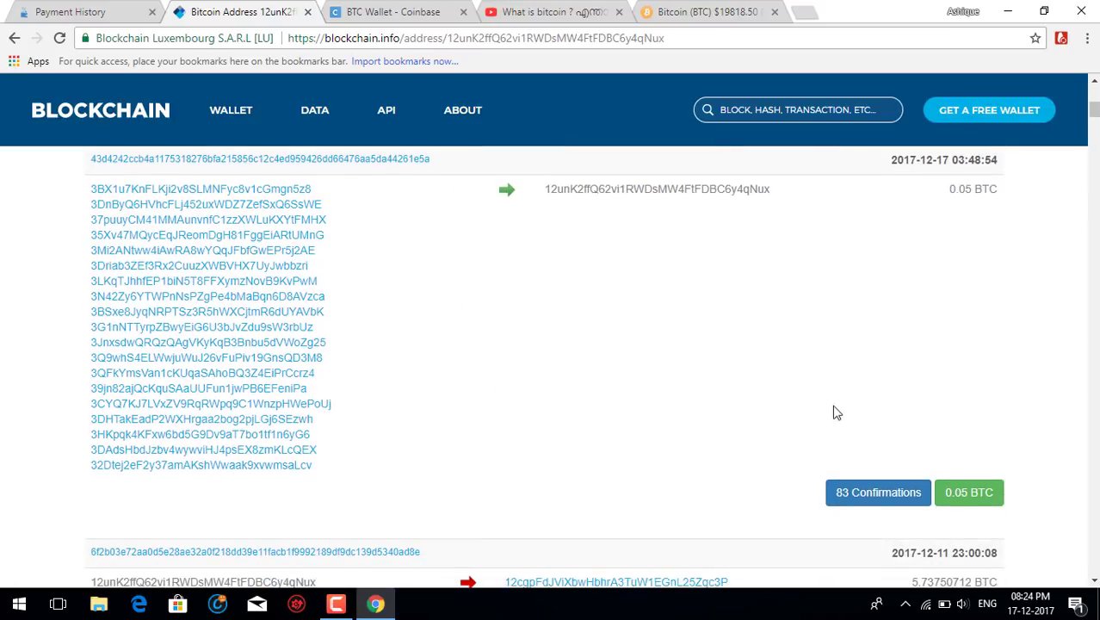
Open the incoming 0.05 BTC transaction's detail page and scroll through its inputs.
{"action": "left_click", "coordinate": [152, 165]}
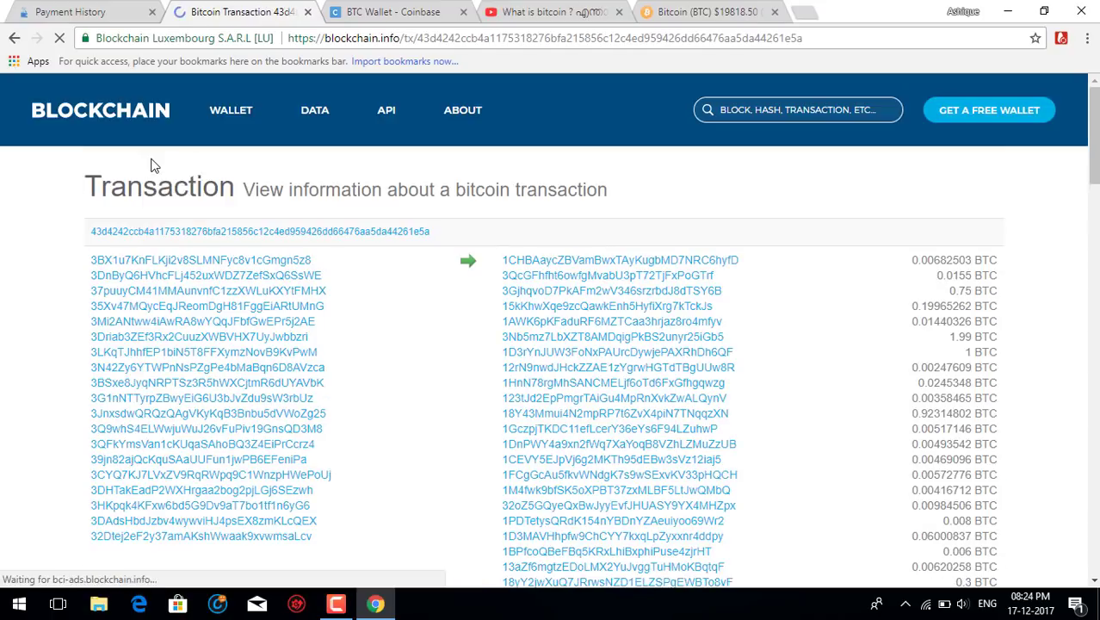
{"action": "scroll", "coordinate": [835, 376], "scroll_direction": "down", "scroll_amount": 10}
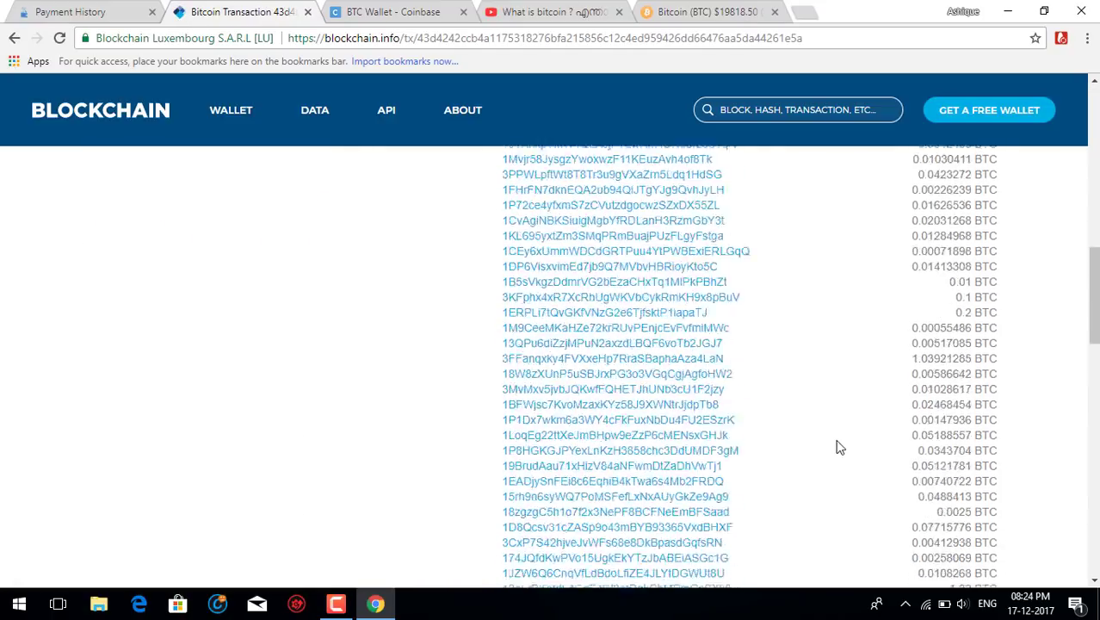
{"action": "scroll", "coordinate": [783, 469], "scroll_direction": "up", "scroll_amount": 10}
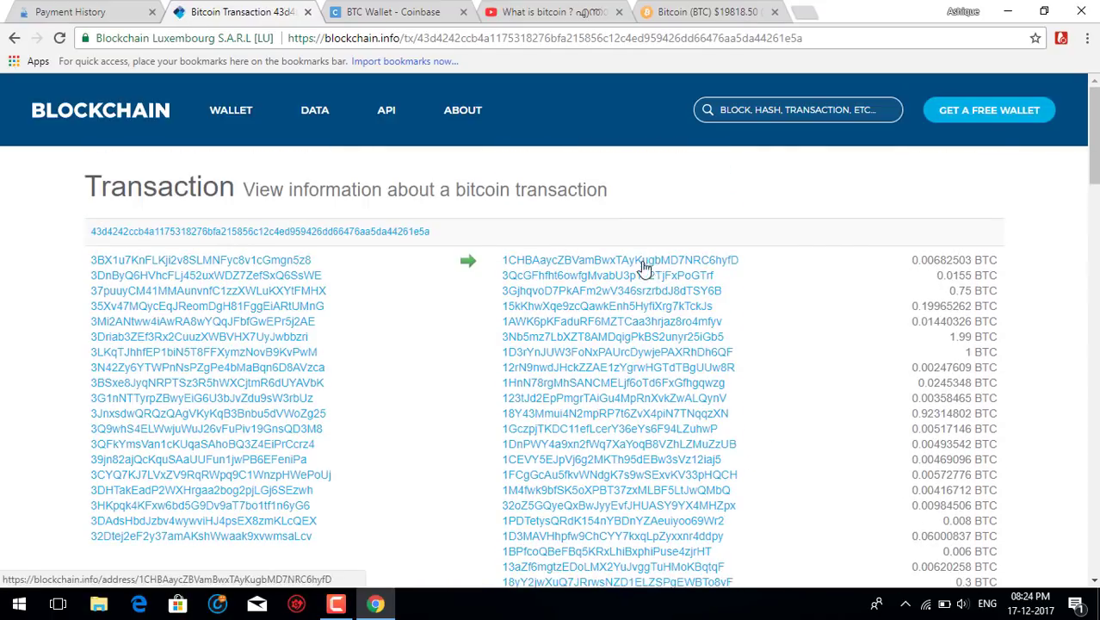
{"action": "scroll", "coordinate": [620, 284], "scroll_direction": "down", "scroll_amount": 5}
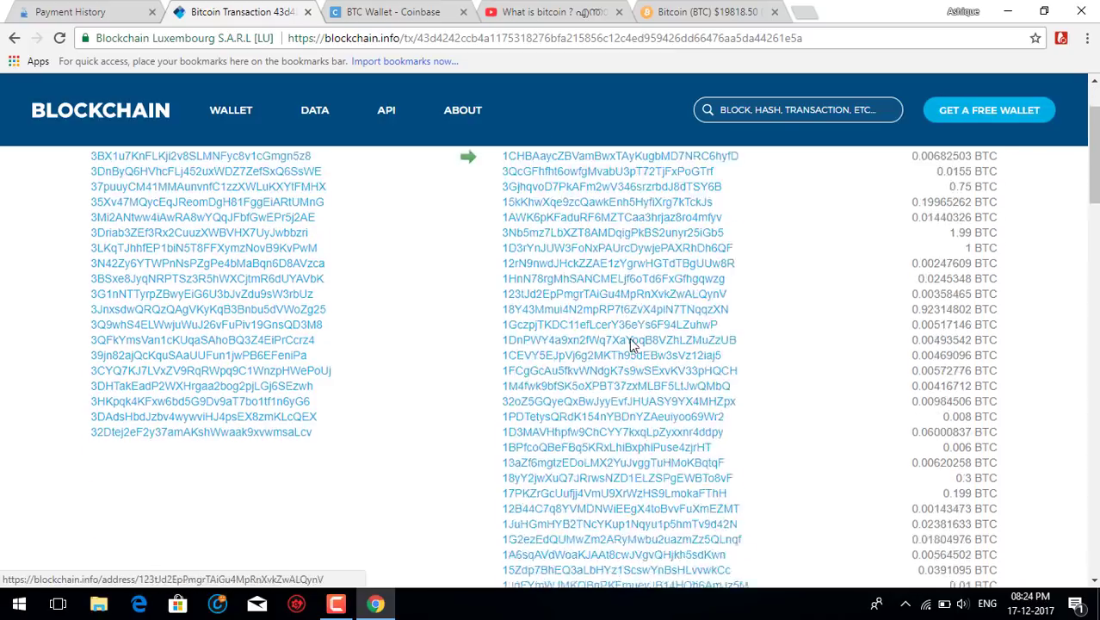
{"action": "scroll", "coordinate": [632, 213], "scroll_direction": "down", "scroll_amount": 10}
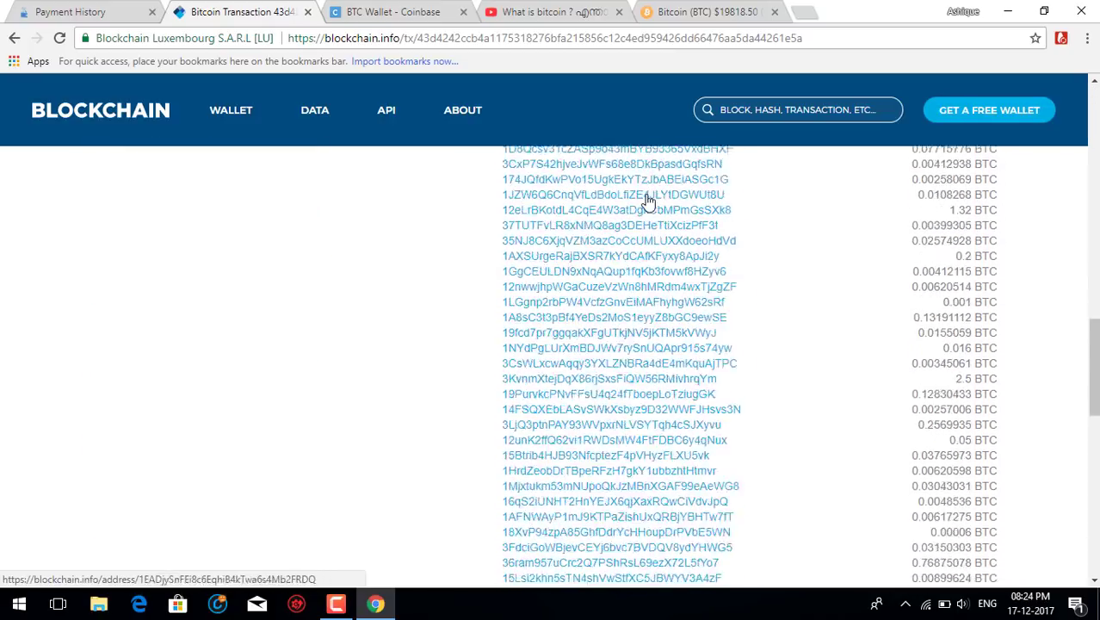
{"action": "scroll", "coordinate": [704, 277], "scroll_direction": "down", "scroll_amount": 2}
{"action": "scroll", "coordinate": [603, 284], "scroll_direction": "up", "scroll_amount": 8}
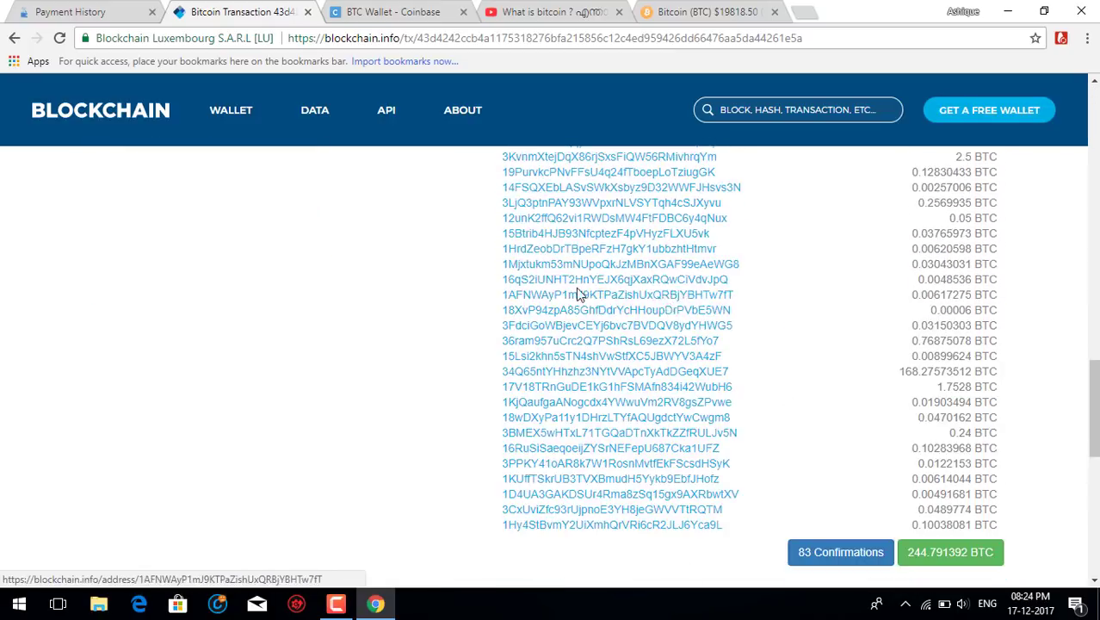
{"action": "scroll", "coordinate": [579, 292], "scroll_direction": "up", "scroll_amount": 6}
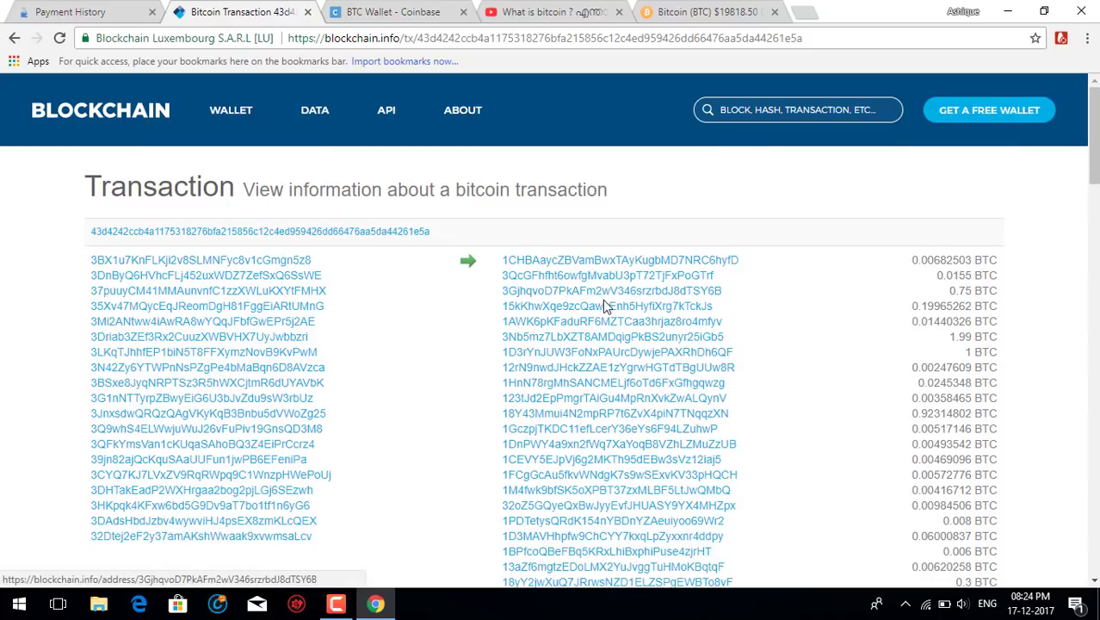
Find the wallet's address among the outputs with page search, then reach the 0.03250574 BTC fee summary.
{"action": "key", "text": "ctrl+f"}
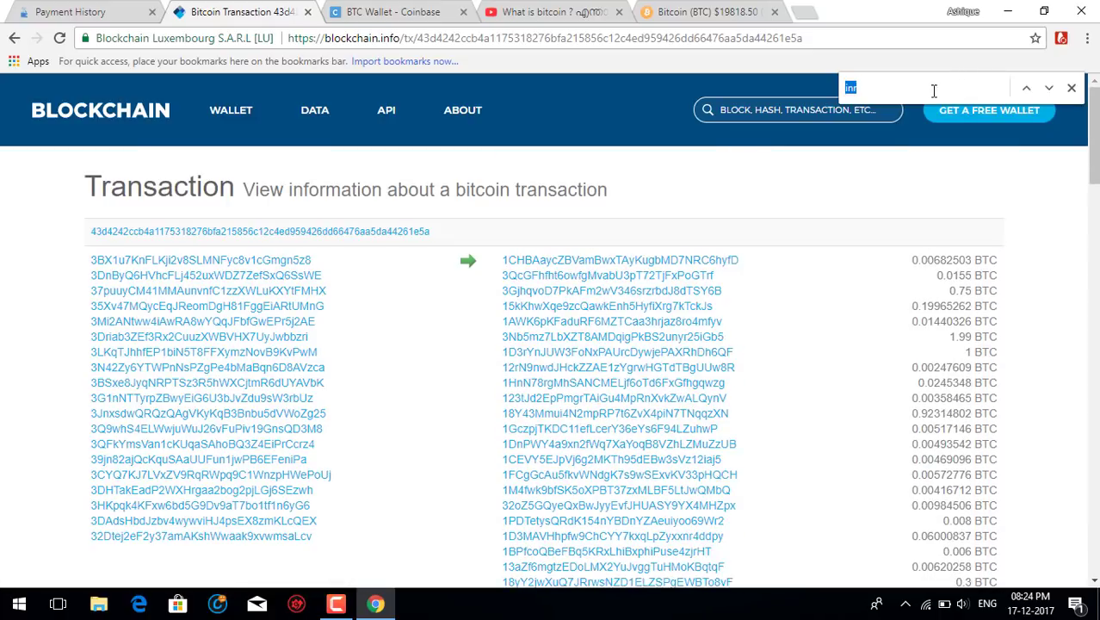
{"action": "type", "text": "12unK2ffQ62vi1RWDsMW4FtFDBC6y4qNux"}
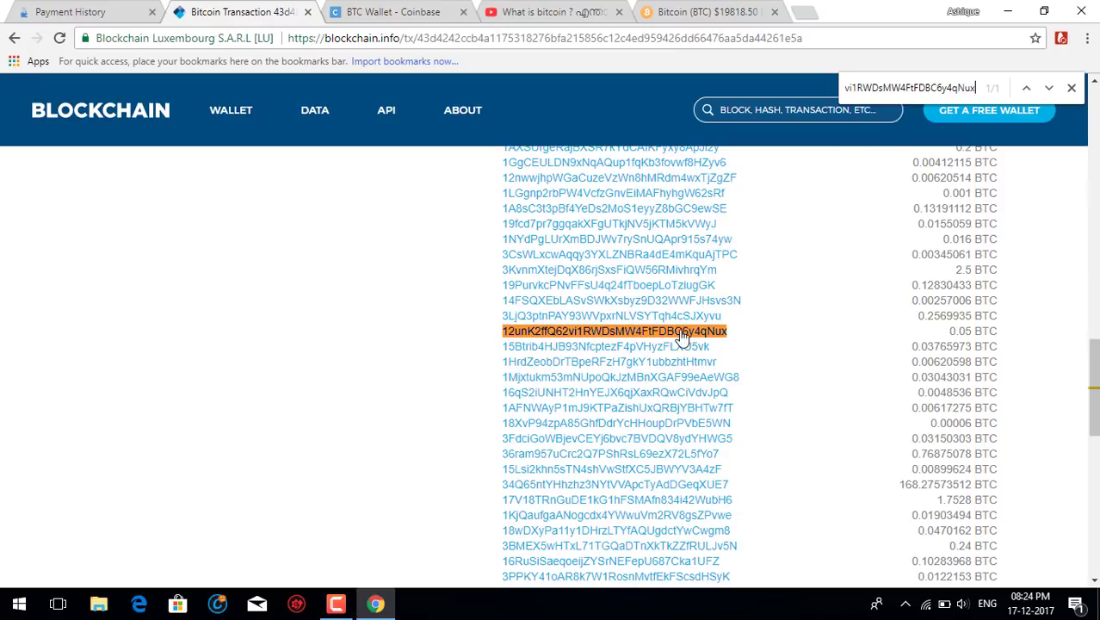
{"action": "mouse_move", "coordinate": [970, 329]}
{"action": "left_click", "coordinate": [1072, 87]}
{"action": "scroll", "coordinate": [984, 351], "scroll_direction": "up", "scroll_amount": 6}
{"action": "scroll", "coordinate": [979, 245], "scroll_direction": "down", "scroll_amount": 8}
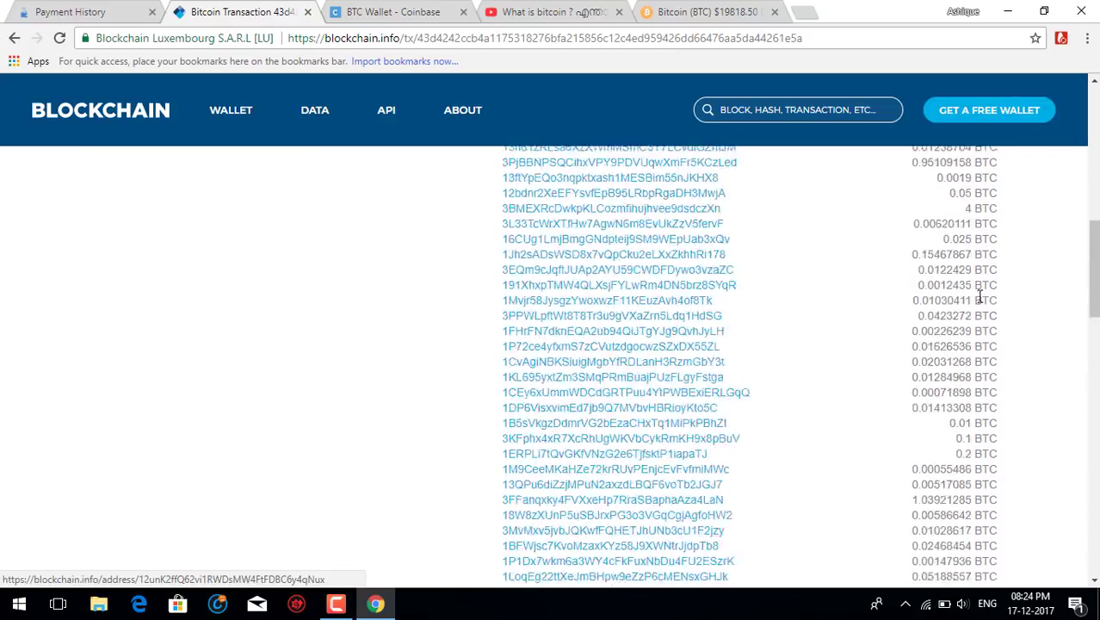
{"action": "scroll", "coordinate": [531, 488], "scroll_direction": "up", "scroll_amount": 15}
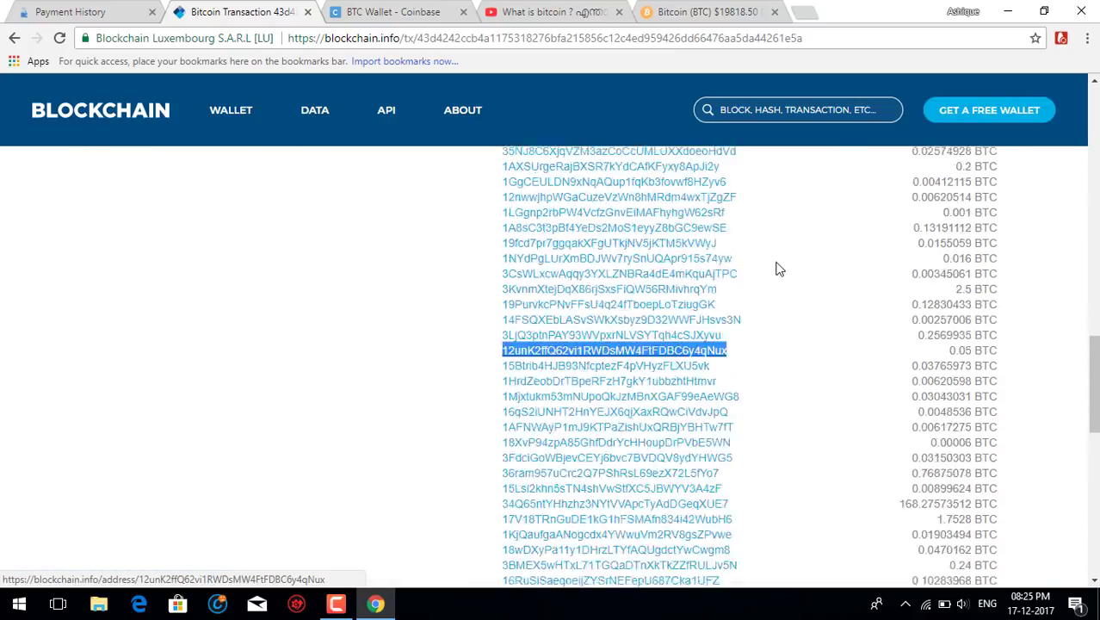
{"action": "scroll", "coordinate": [979, 435], "scroll_direction": "down", "scroll_amount": 15}
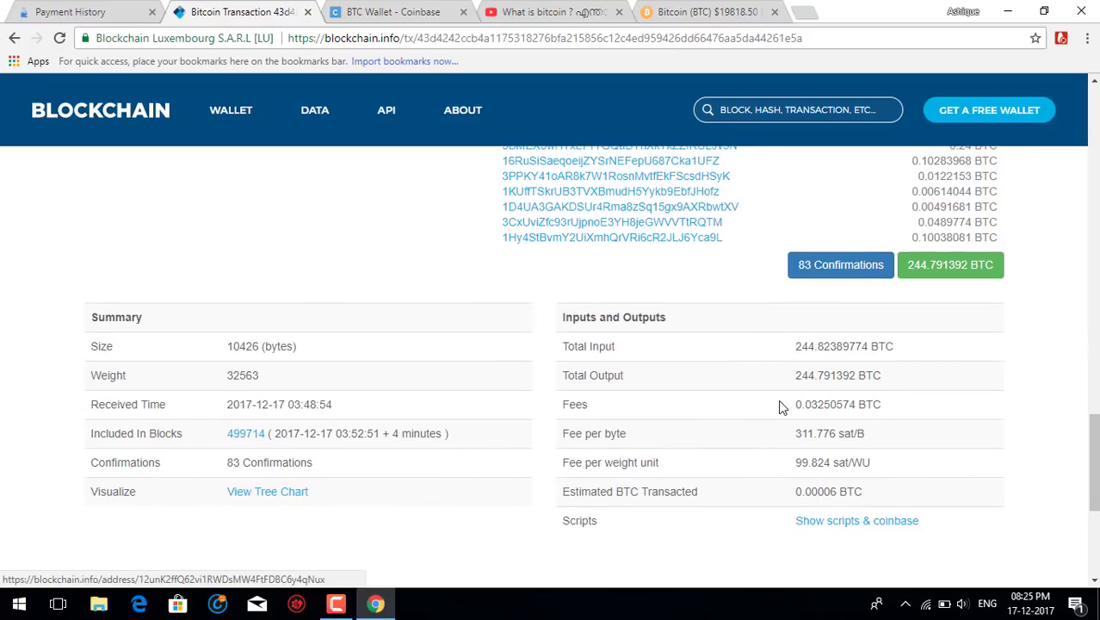
{"action": "left_click_drag", "start_coordinate": [783, 406], "coordinate": [907, 404]}
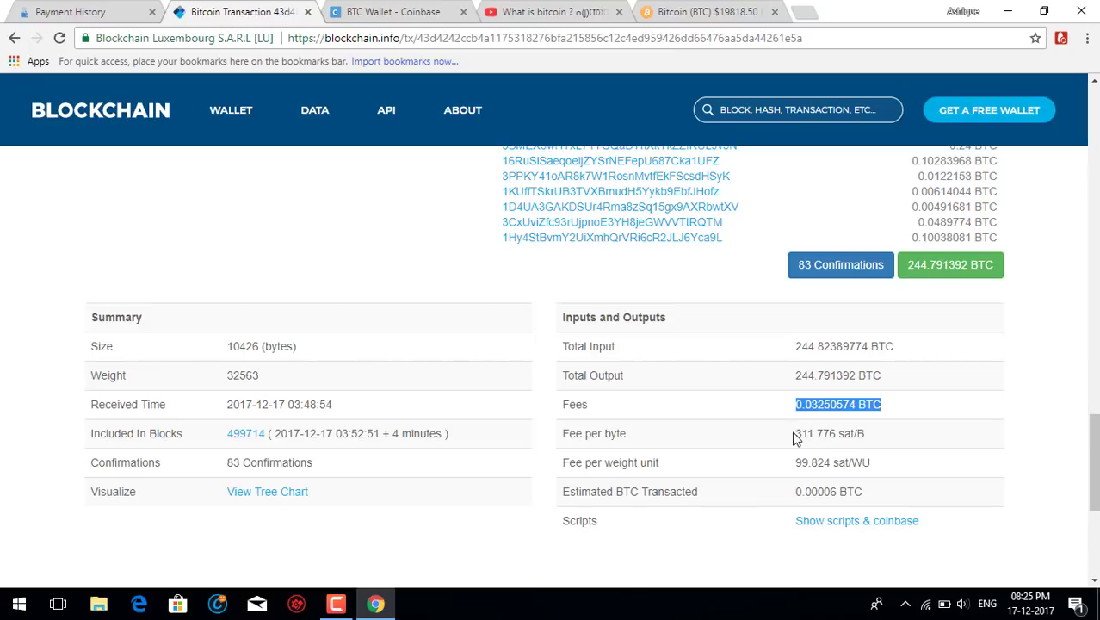
{"action": "left_click_drag", "start_coordinate": [794, 435], "coordinate": [878, 454]}
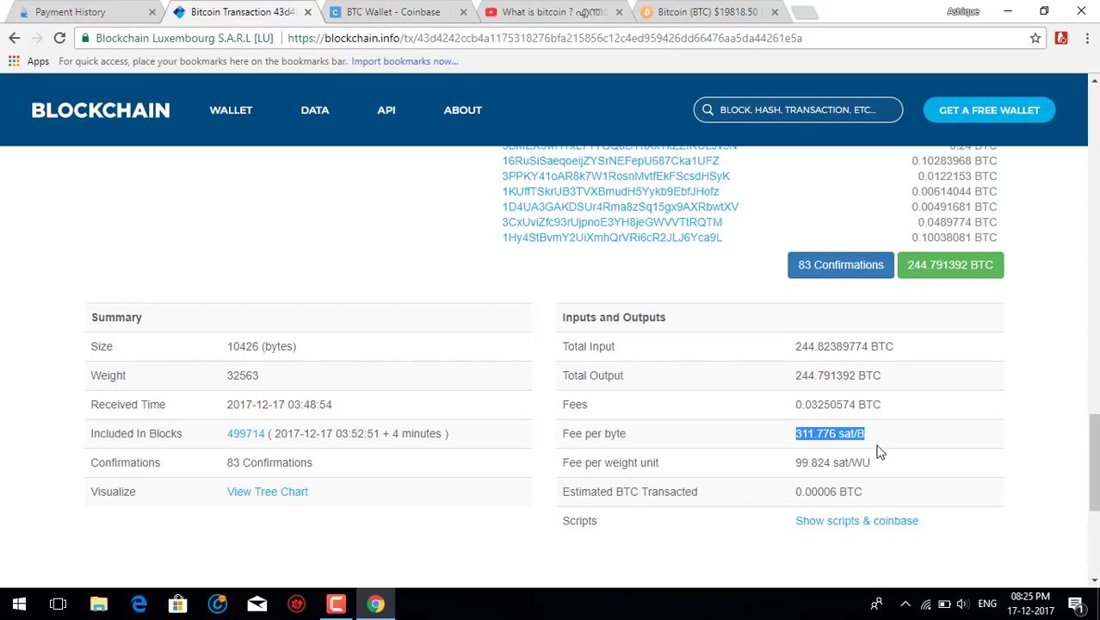
{"action": "left_click_drag", "start_coordinate": [1092, 462], "coordinate": [1093, 133]}
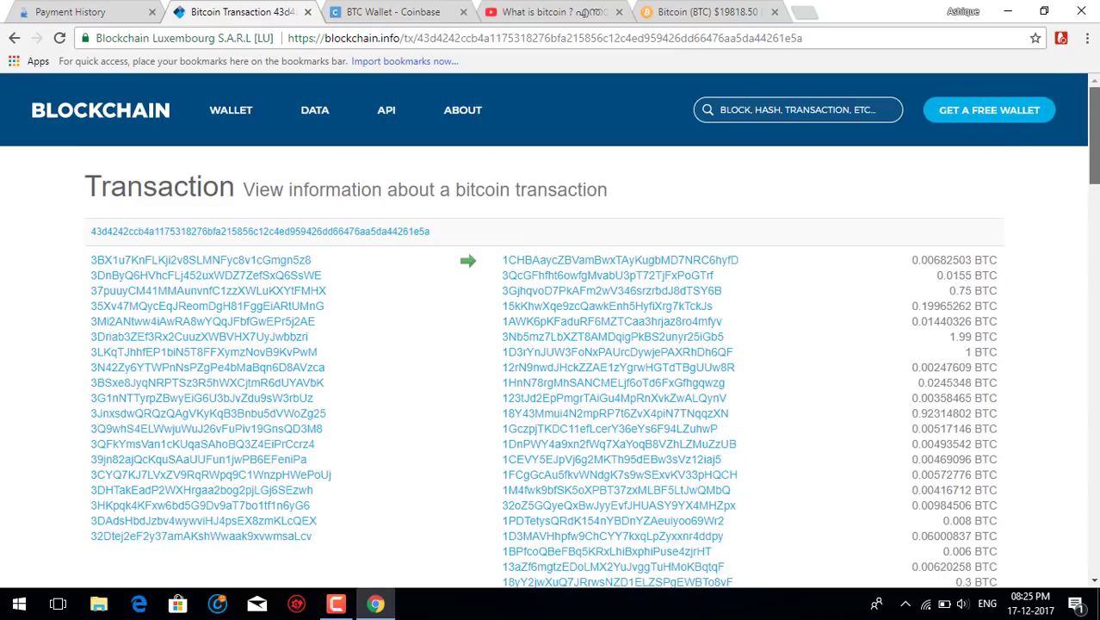
{"action": "scroll", "coordinate": [708, 302], "scroll_direction": "down", "scroll_amount": 2}
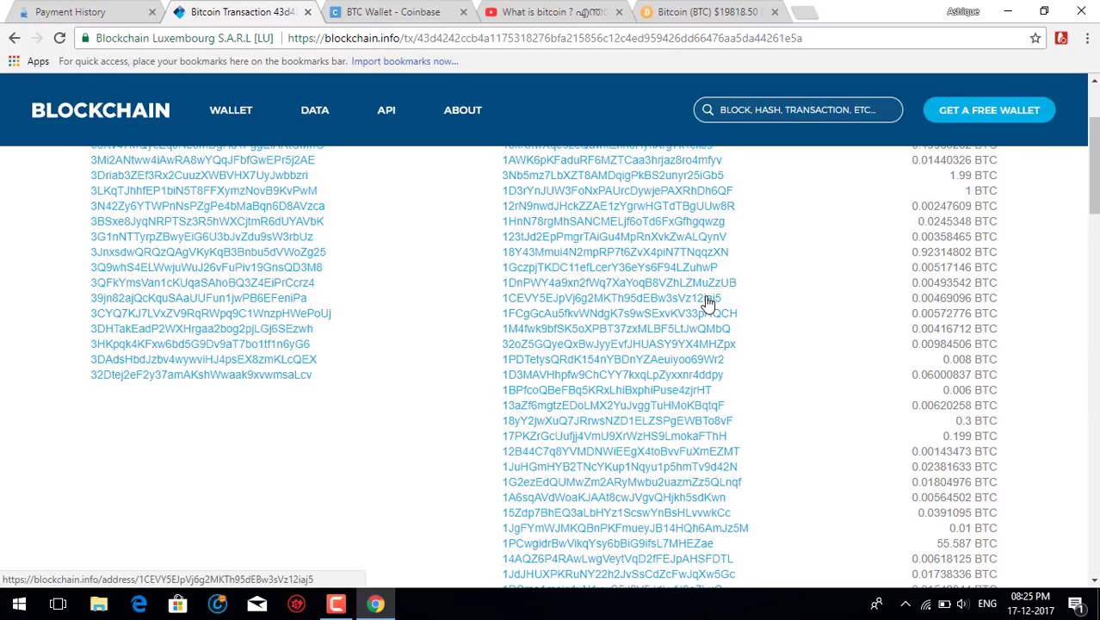
{"action": "scroll", "coordinate": [564, 375], "scroll_direction": "up", "scroll_amount": 2}
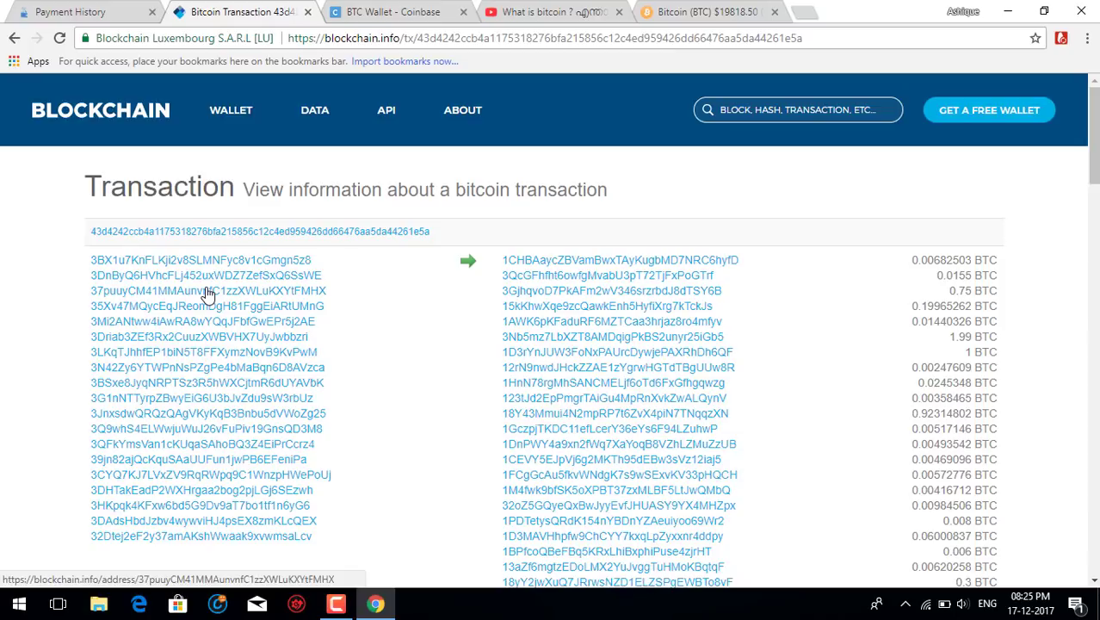
Flip through the transaction details and CoinPayments tabs, ending on Coinbase's BTC Wallet transactions.
{"action": "left_click", "coordinate": [408, 14]}
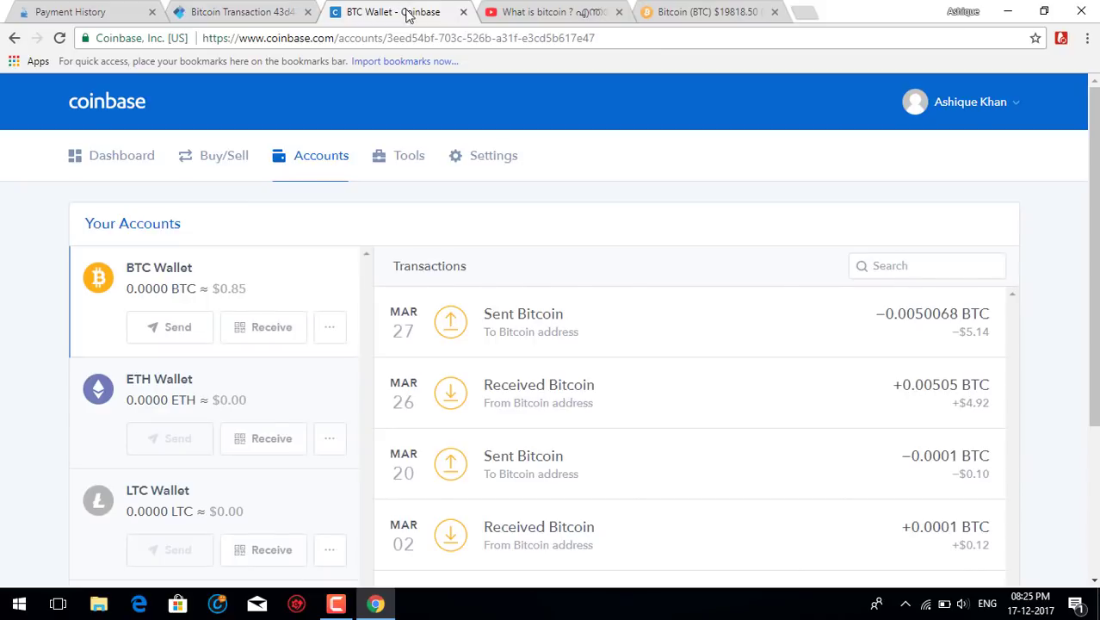
{"action": "left_click", "coordinate": [298, 11]}
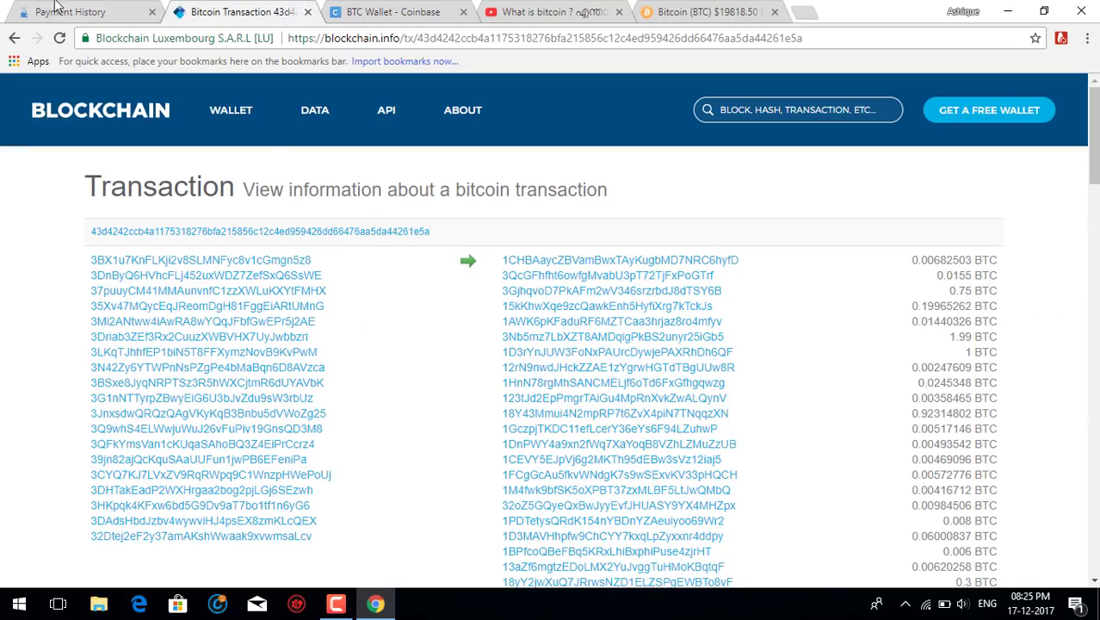
{"action": "left_click", "coordinate": [56, 9]}
{"action": "left_click", "coordinate": [392, 10]}
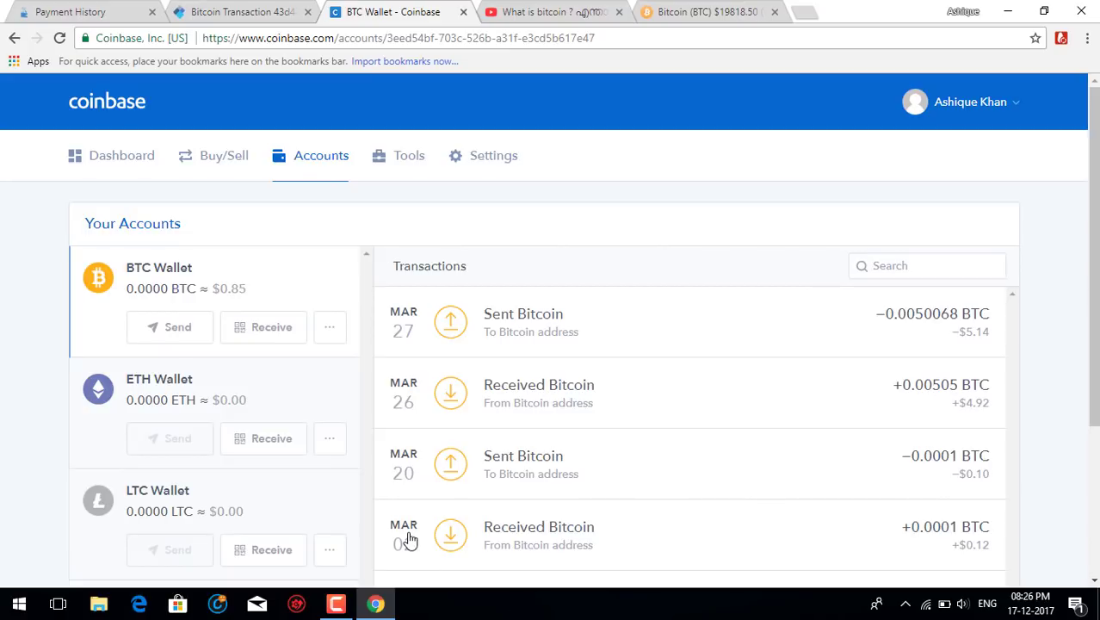
{"action": "left_click", "coordinate": [335, 603]}
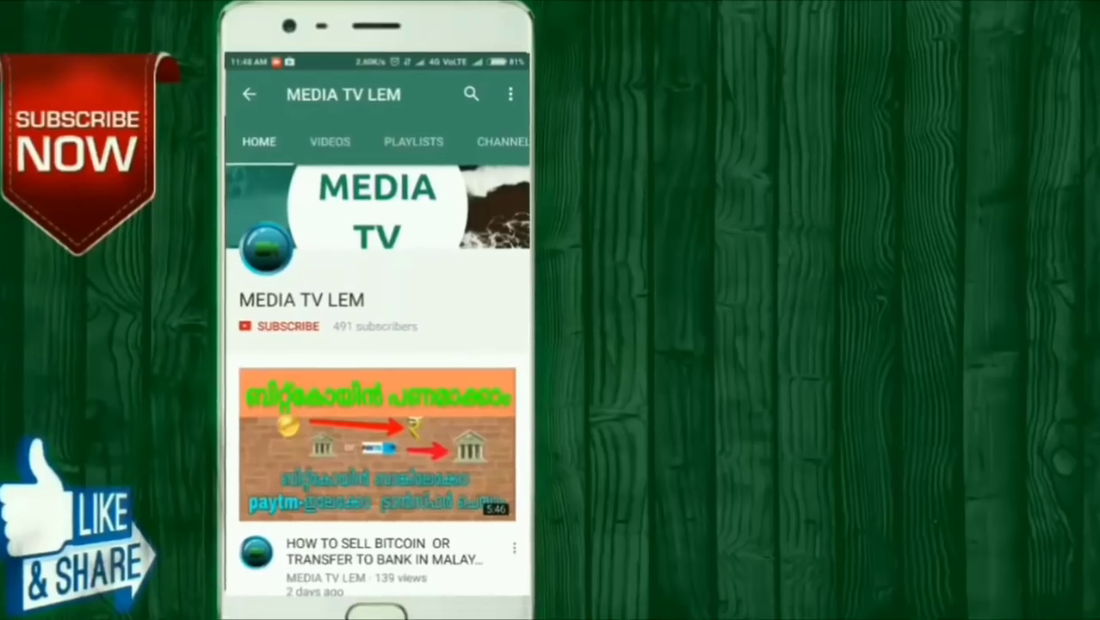